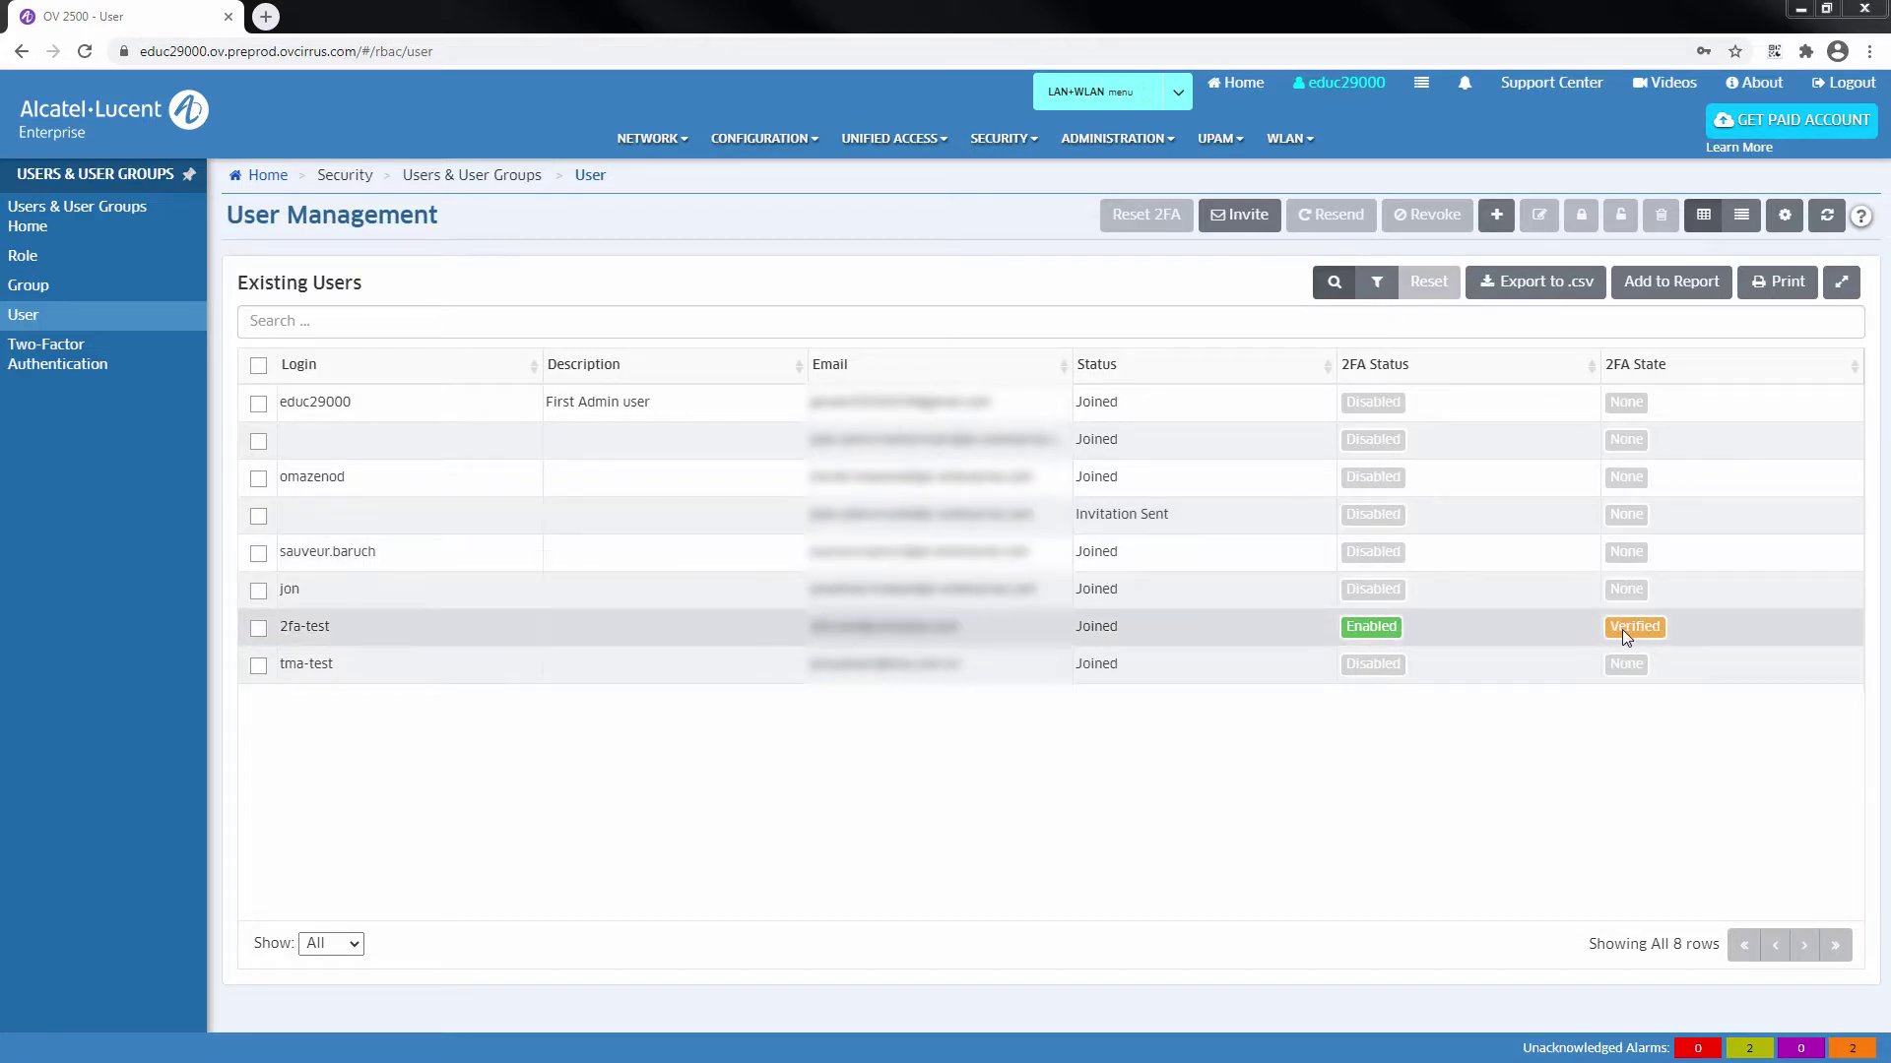
Step: Sign out and sign back in as 2fa-test with its password
left_click(1836, 87)
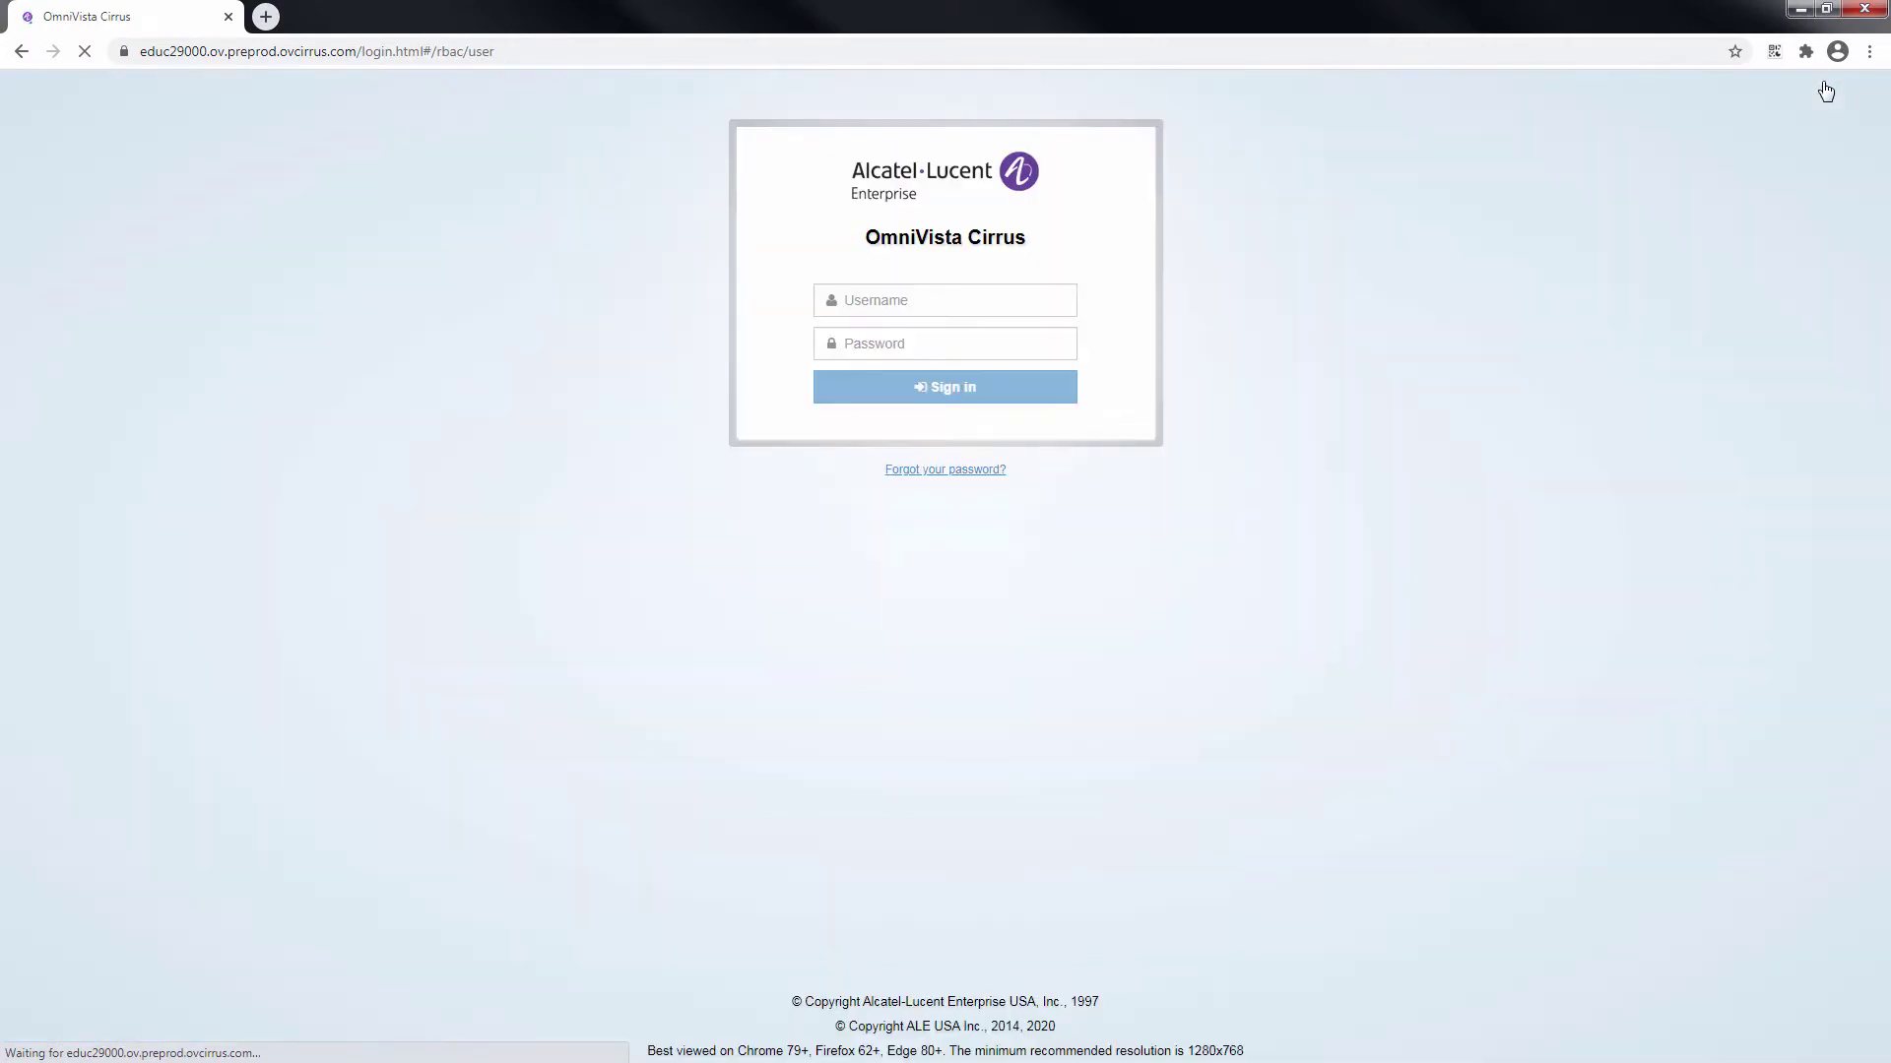
left_click(889, 315)
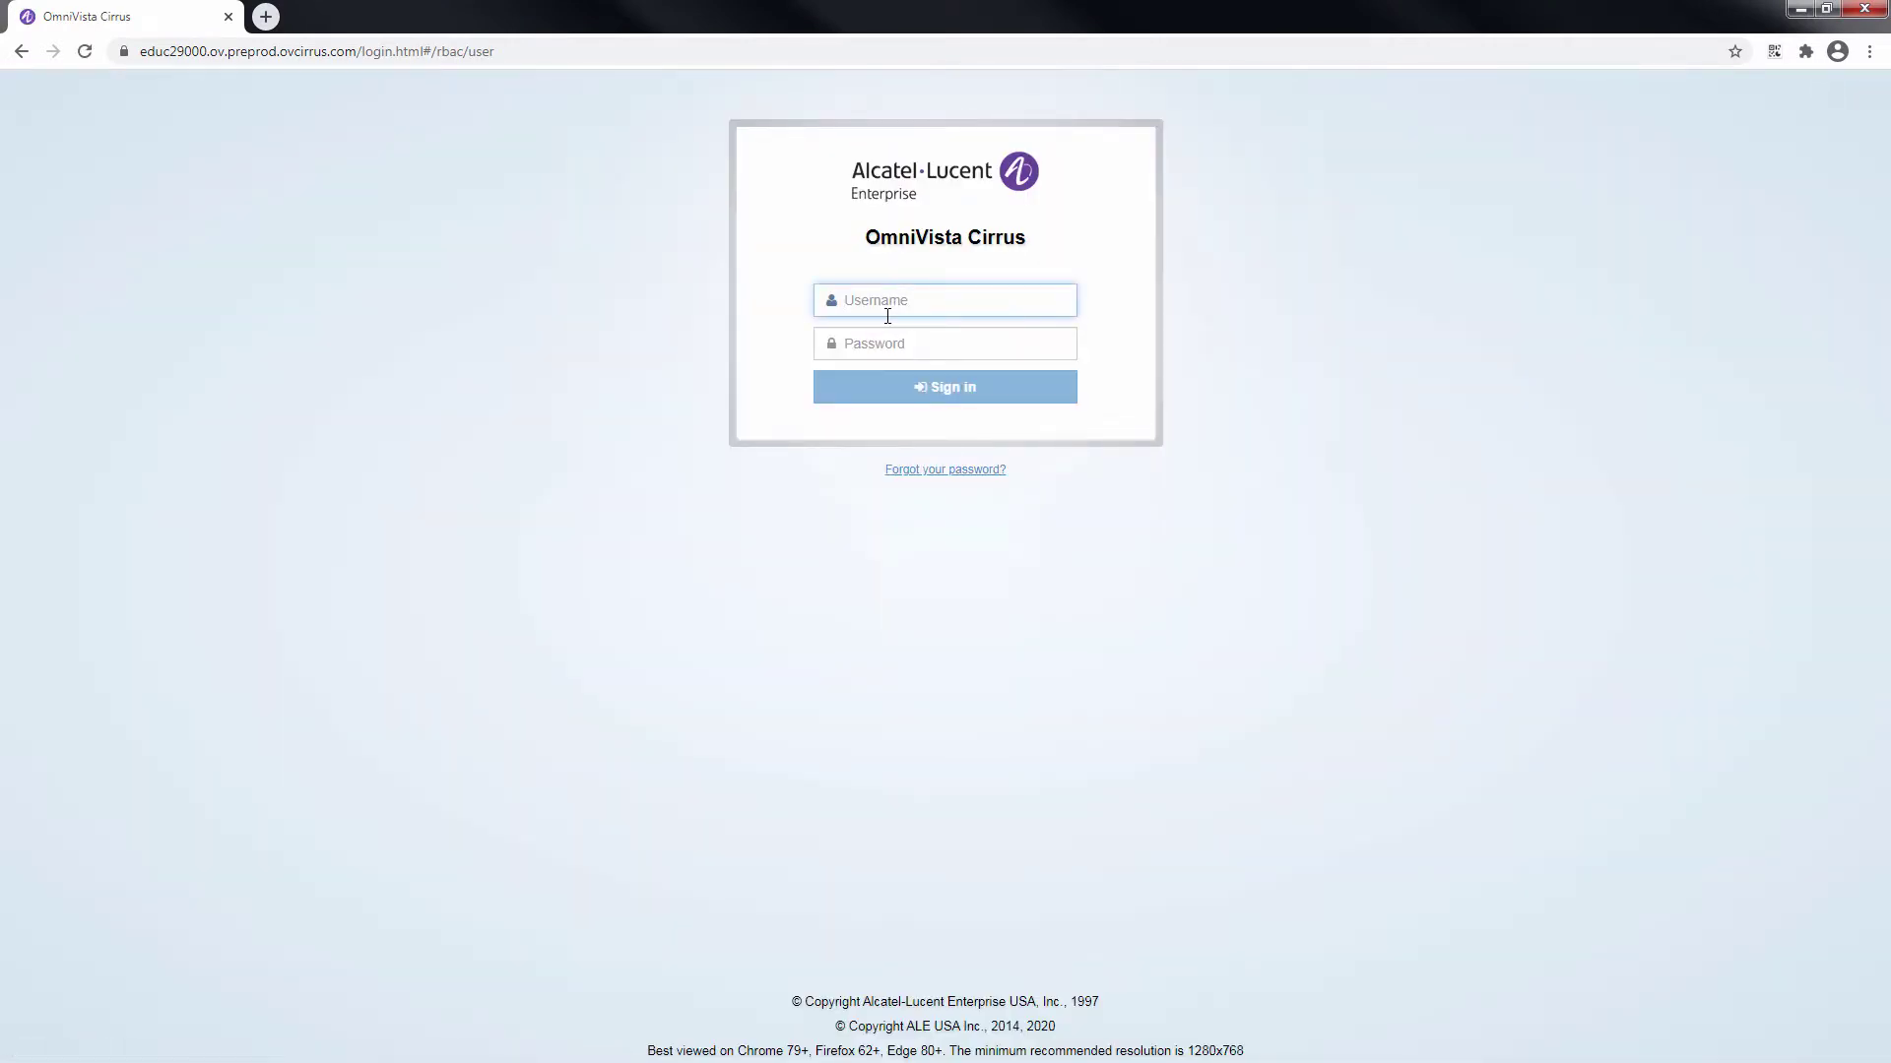
type("2fa-test")
key("Tab")
type("•••")
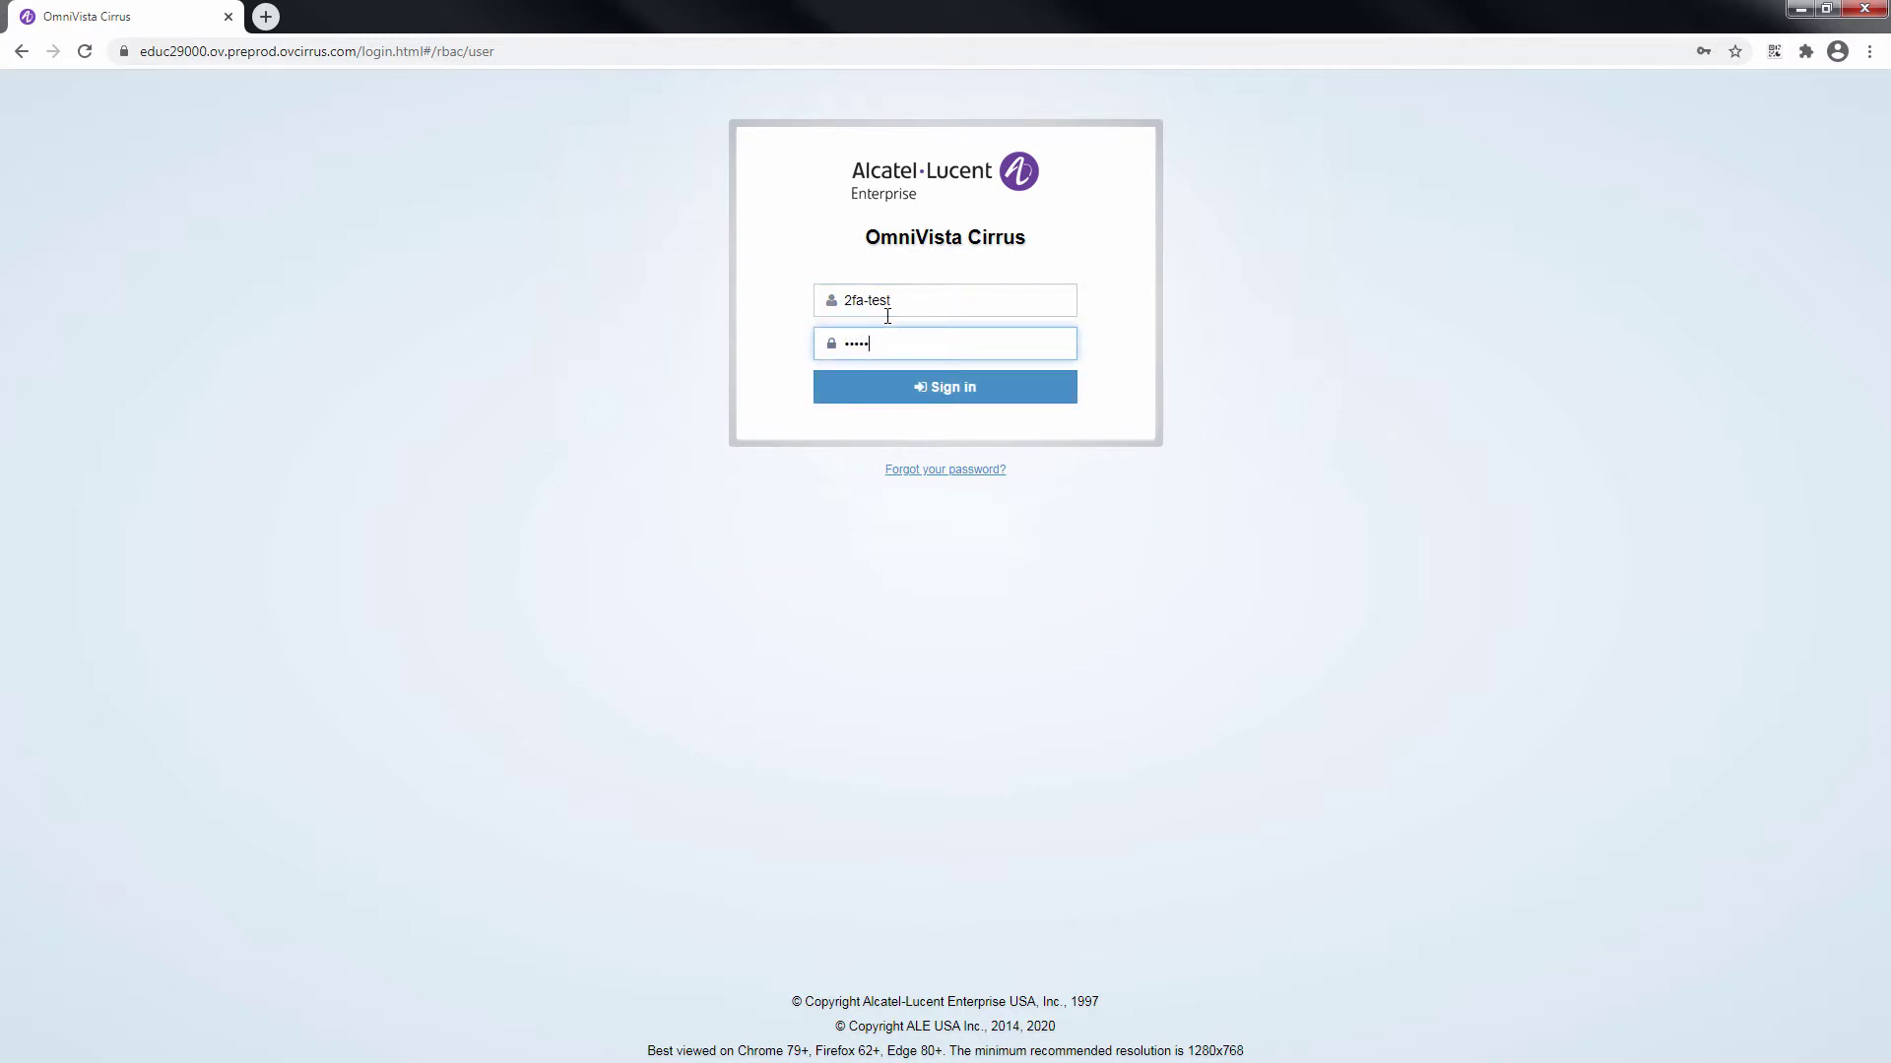
left_click(916, 392)
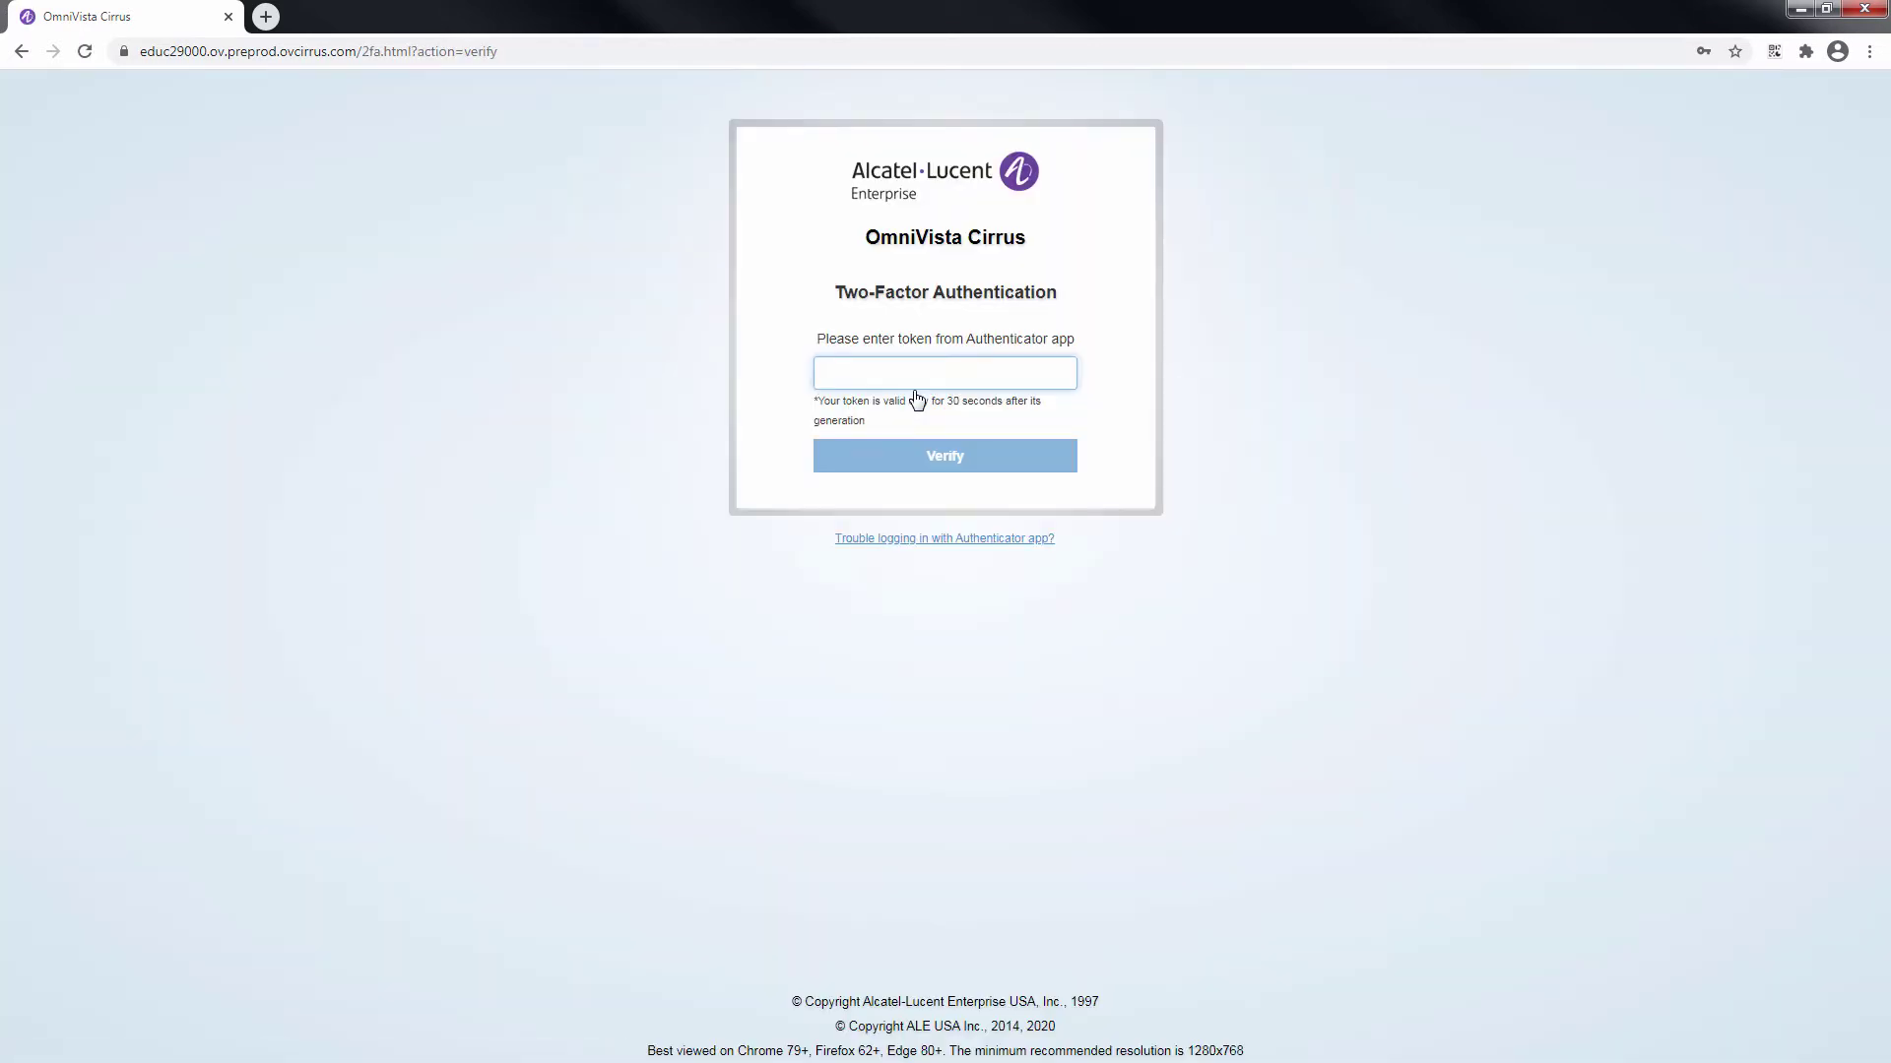
Step: Pass the two-factor check with a token copied from the Authenticator extension
left_click(1774, 51)
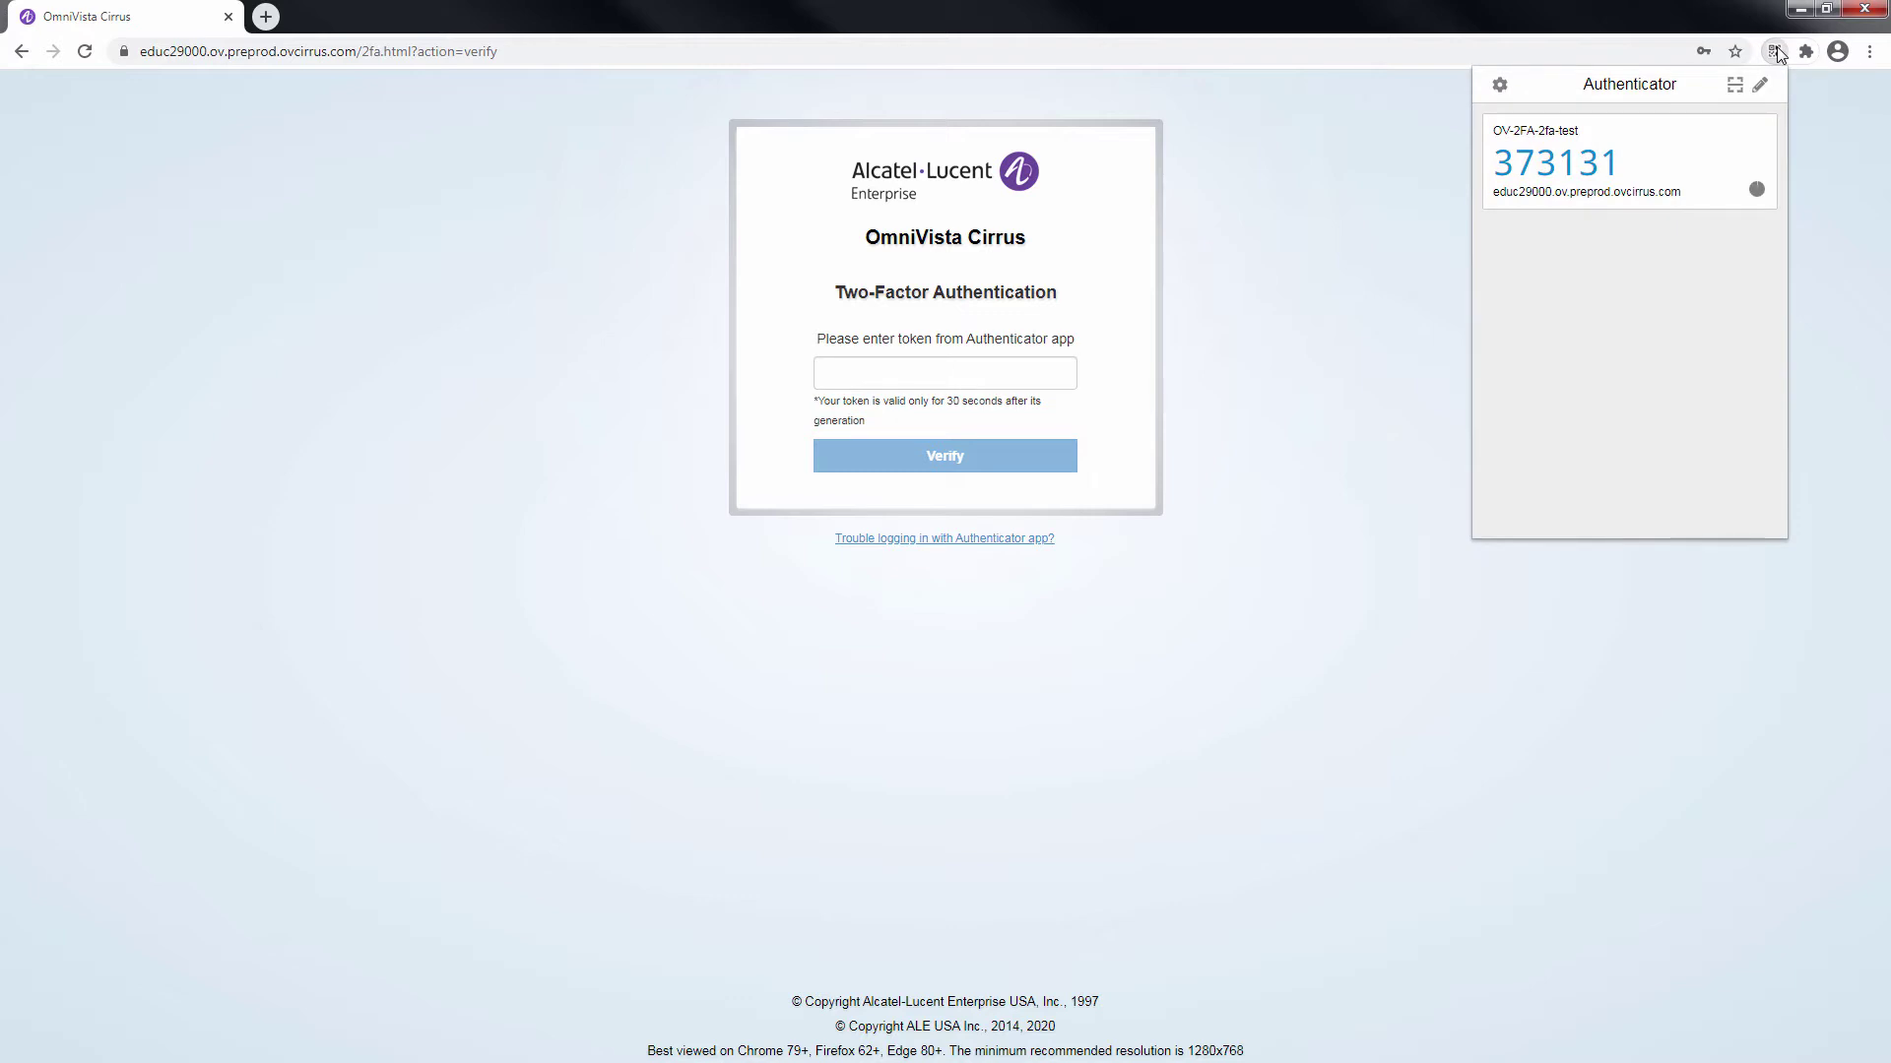
left_click(1625, 162)
left_click(869, 380)
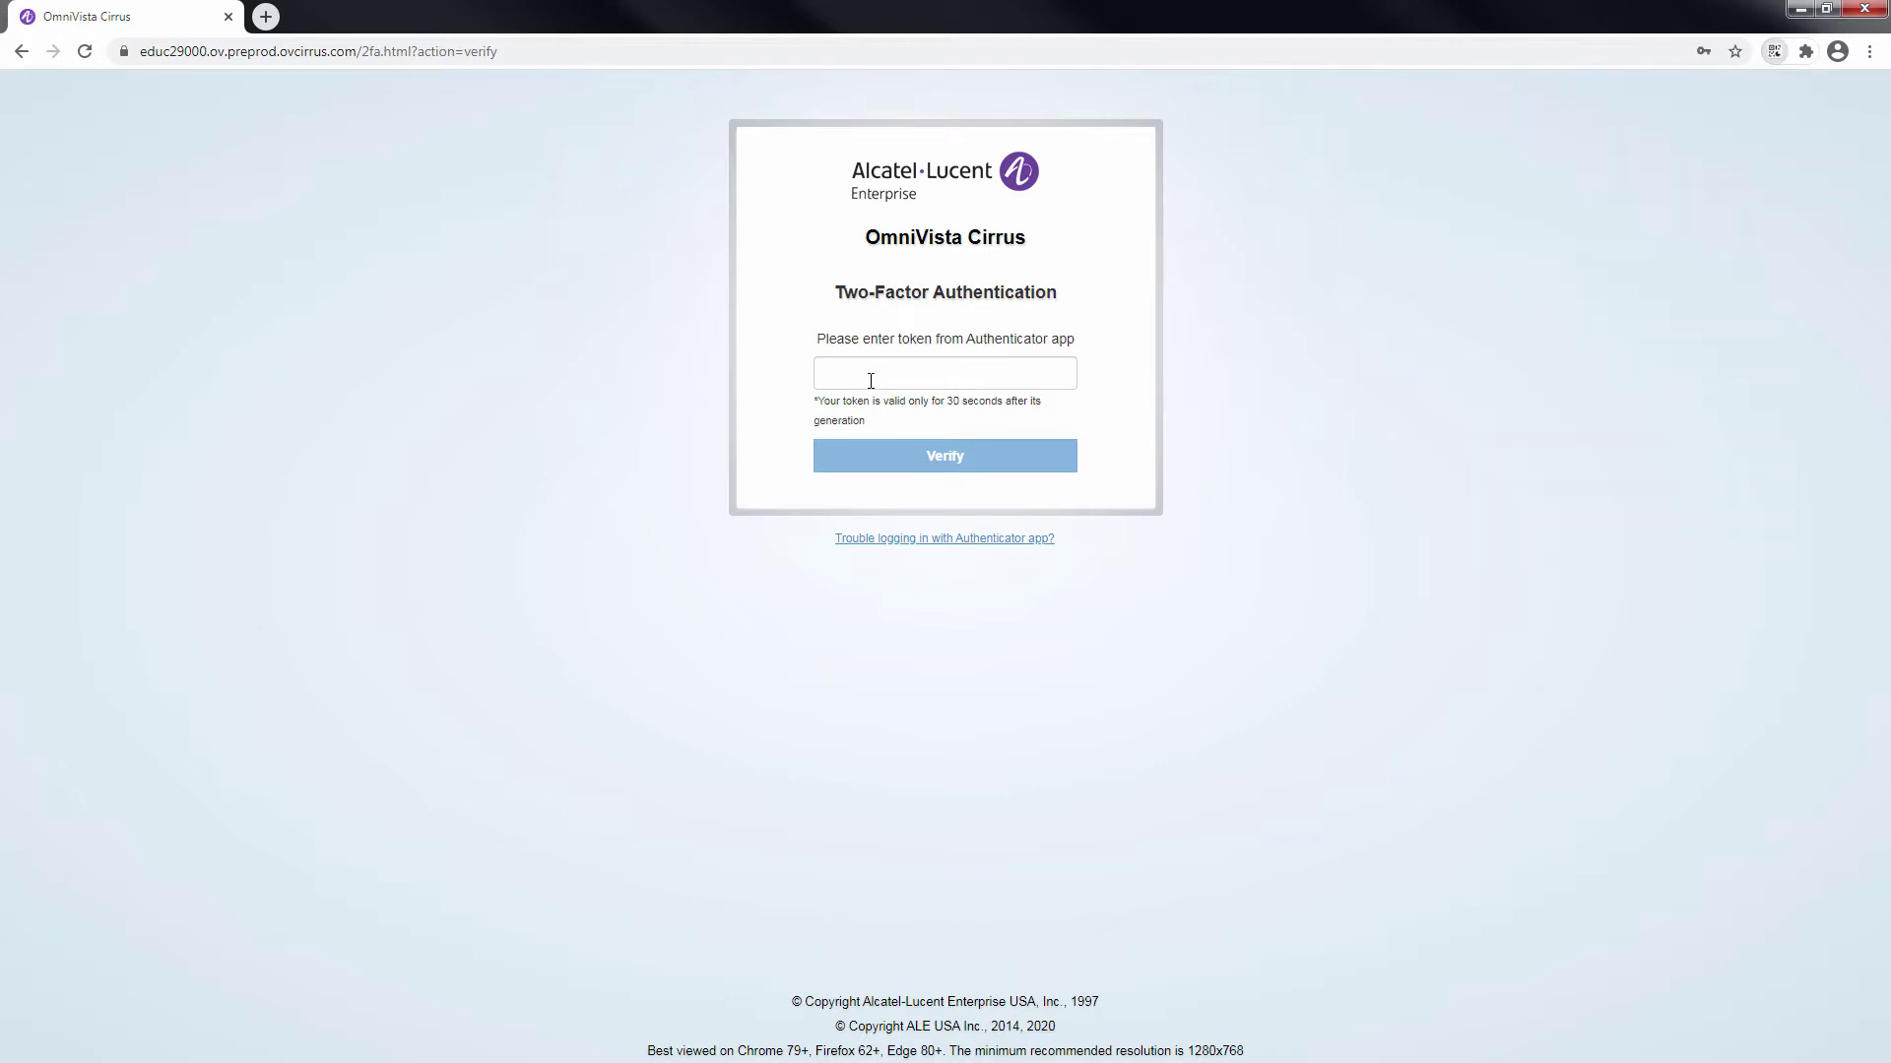
key("ctrl+v")
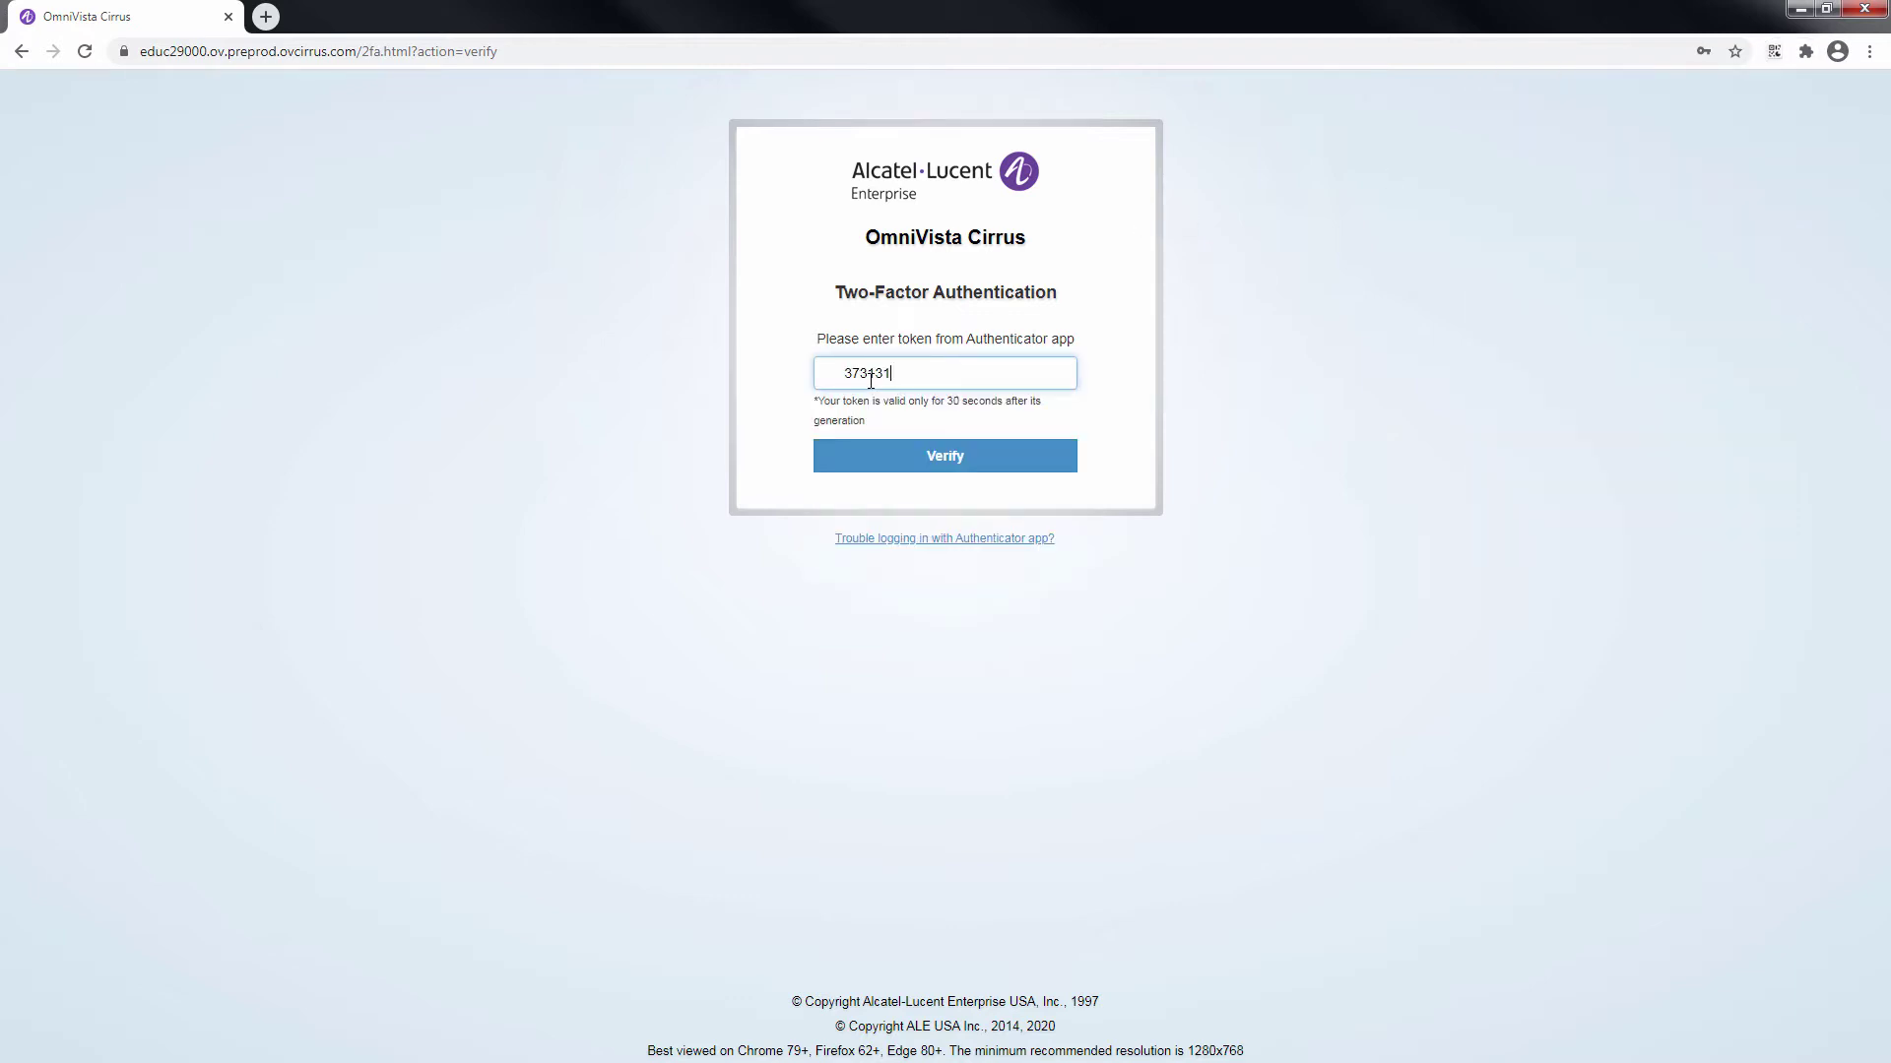
left_click(885, 456)
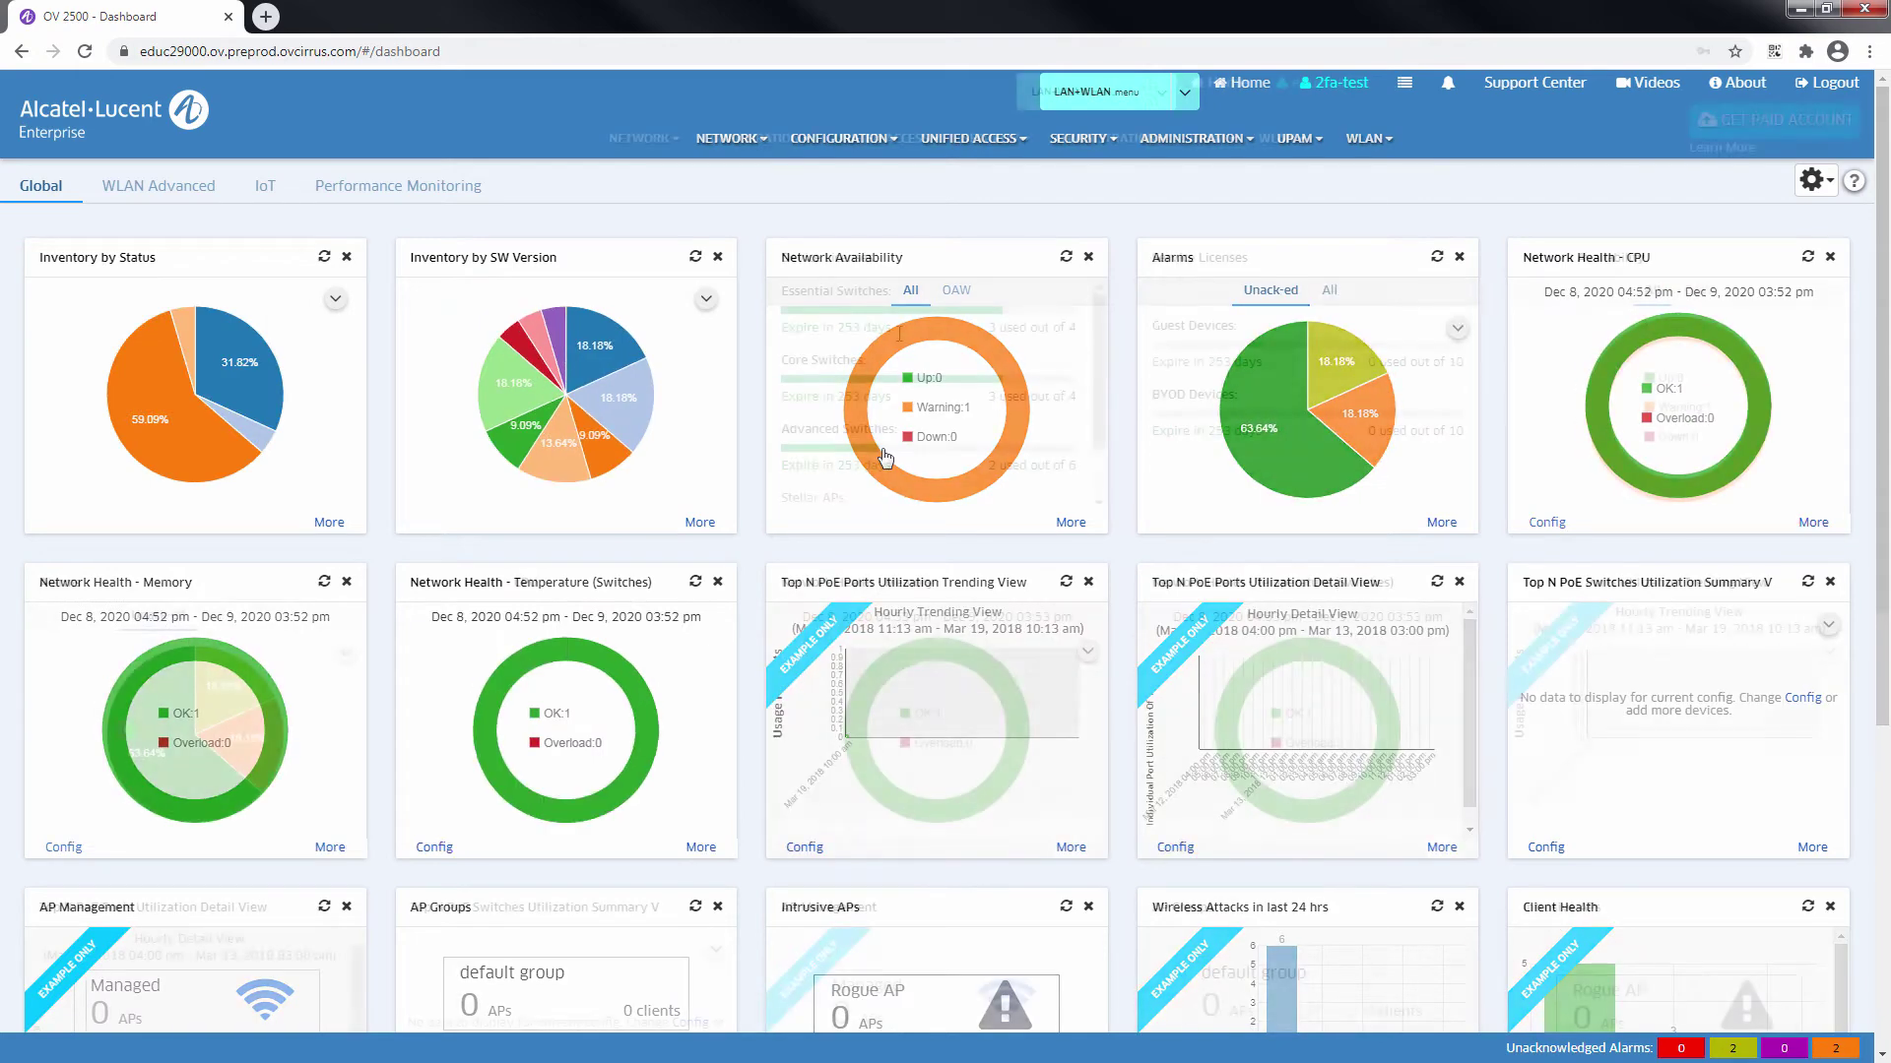
Step: Go to SECURITY > User and show the 2fa-test account's details panel
left_click(988, 146)
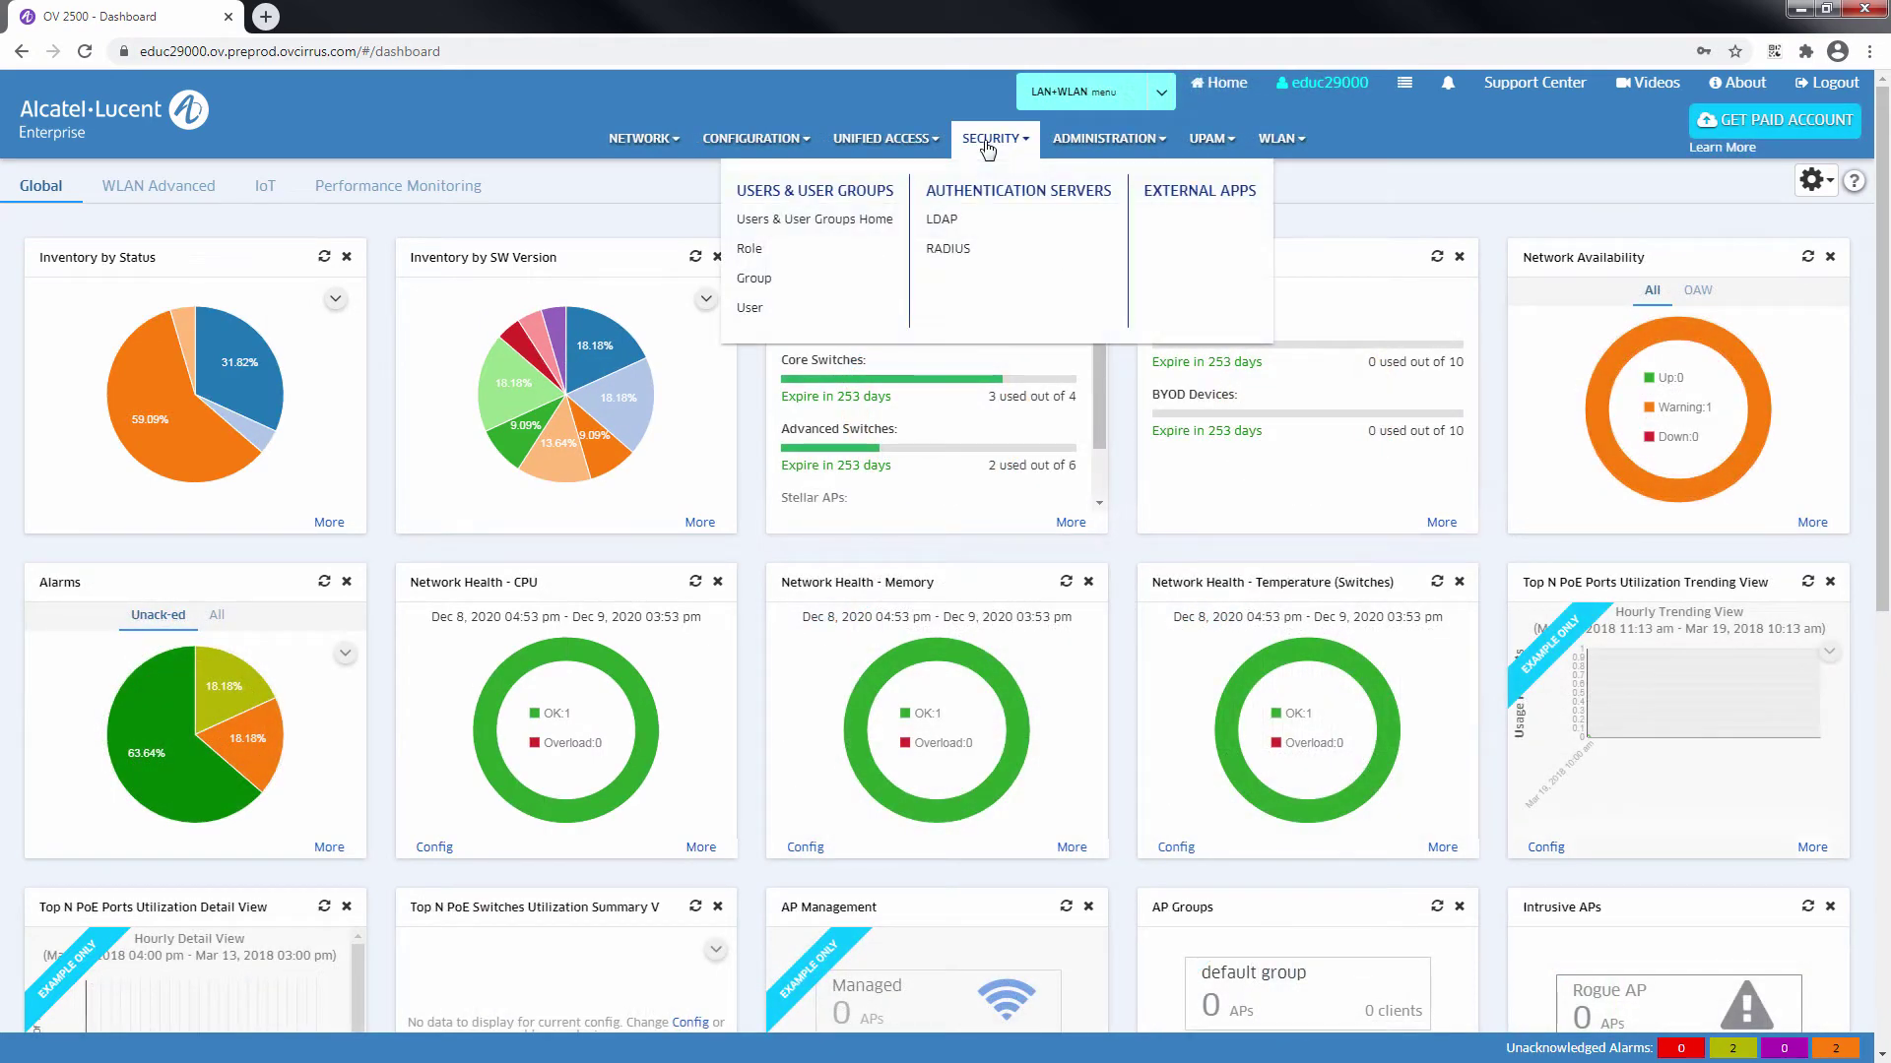
left_click(749, 309)
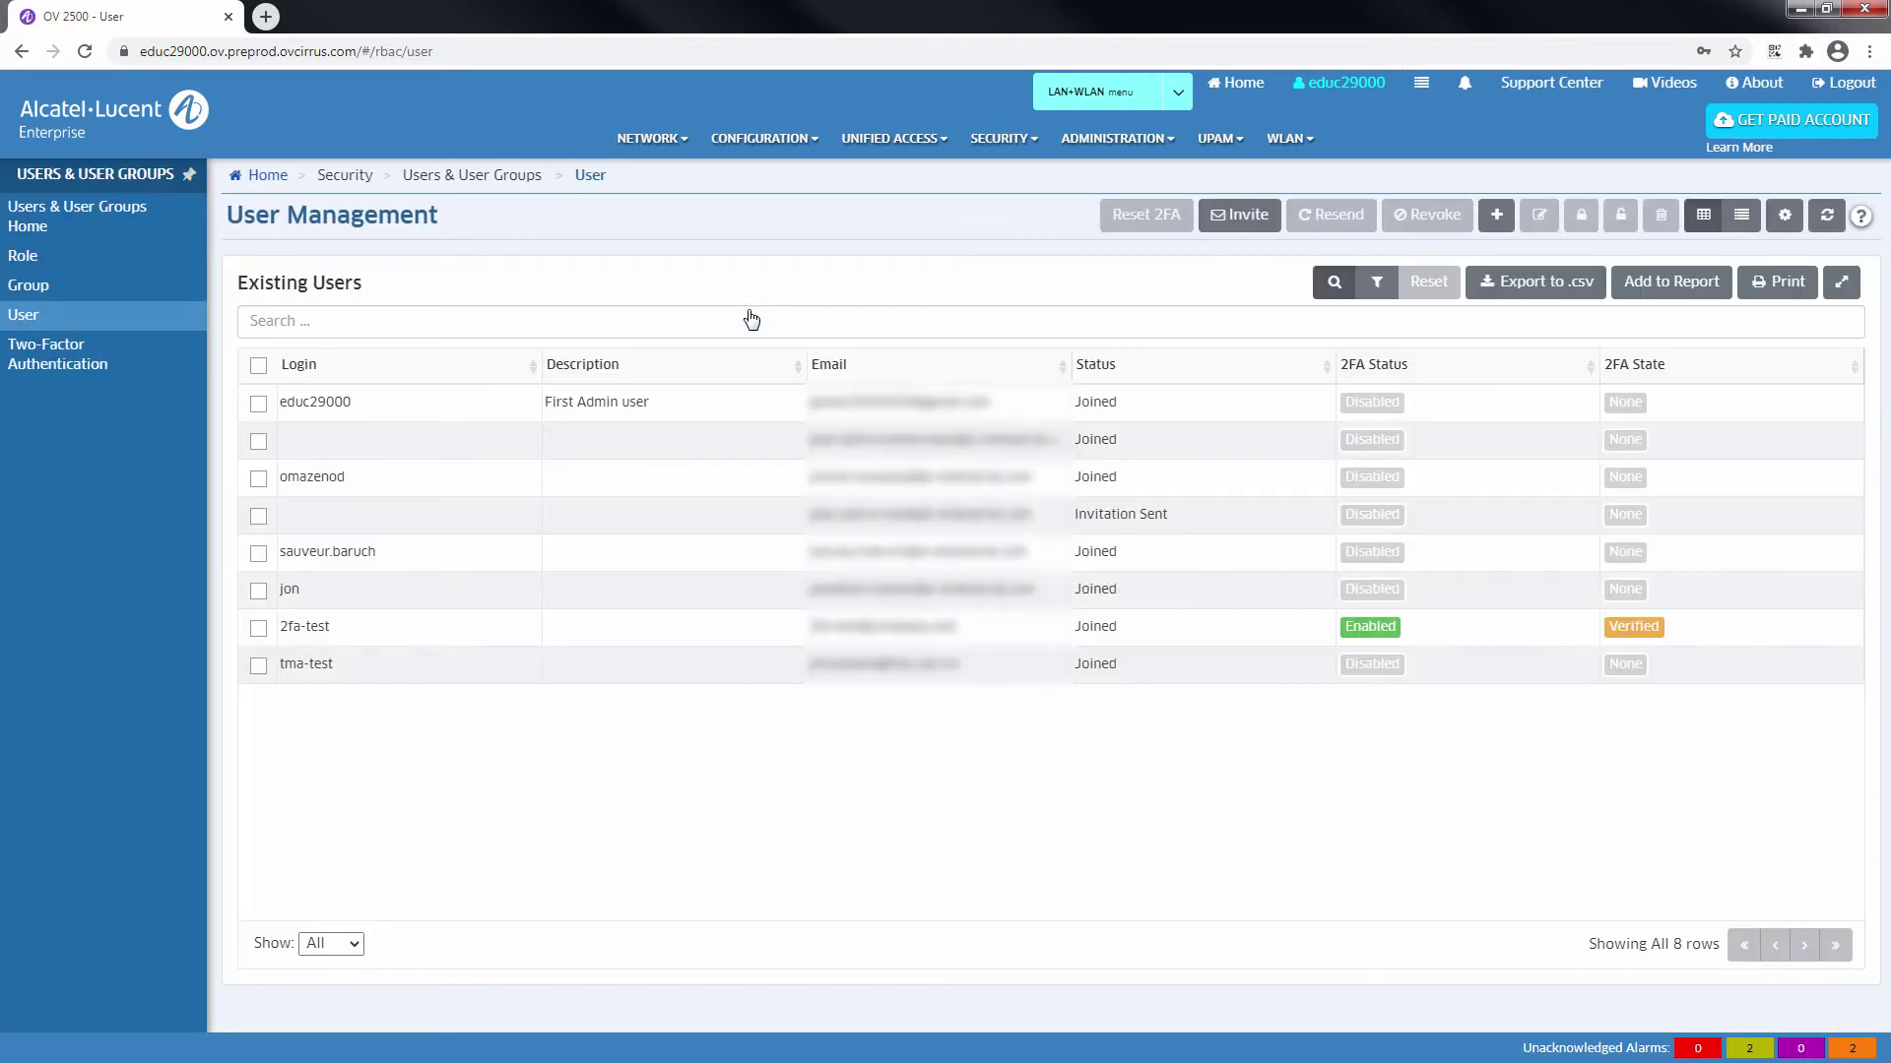
left_click(258, 628)
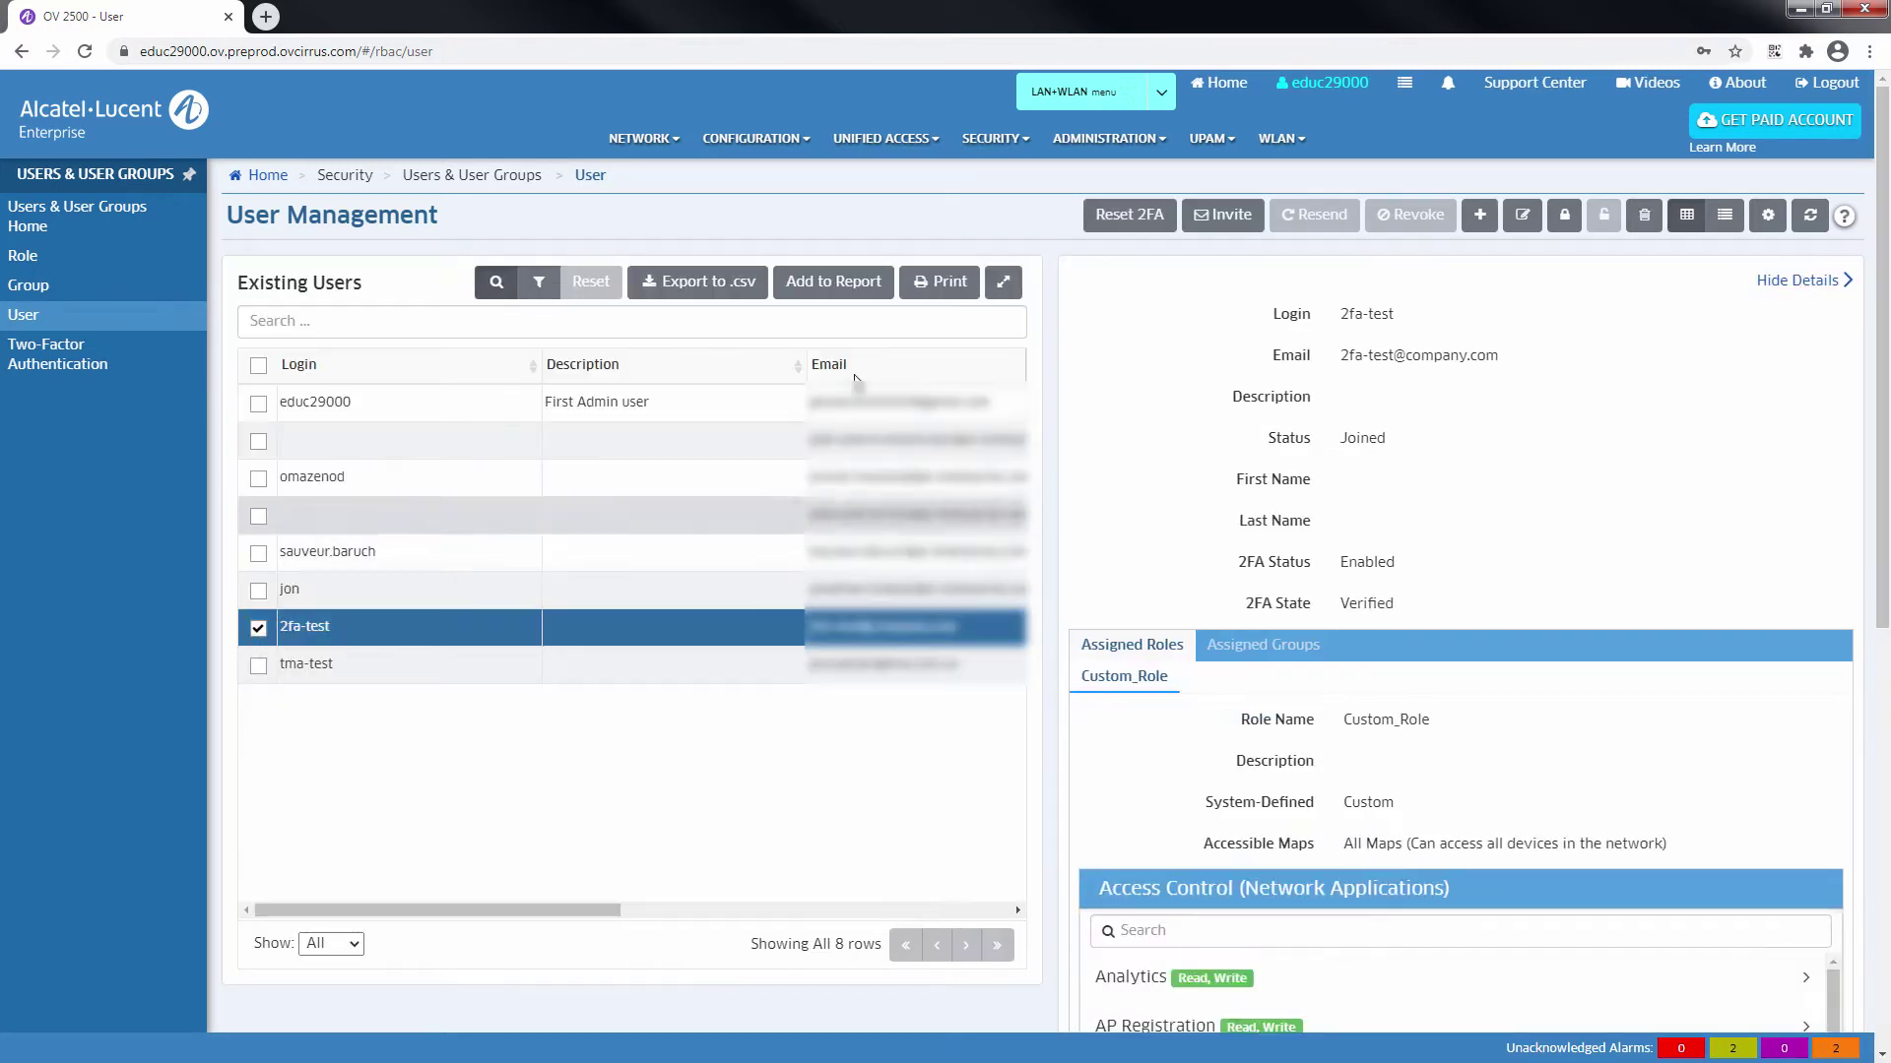
Step: Reset 2fa-test's two-factor authentication and refresh so its 2FA State reads Setup
left_click(1123, 218)
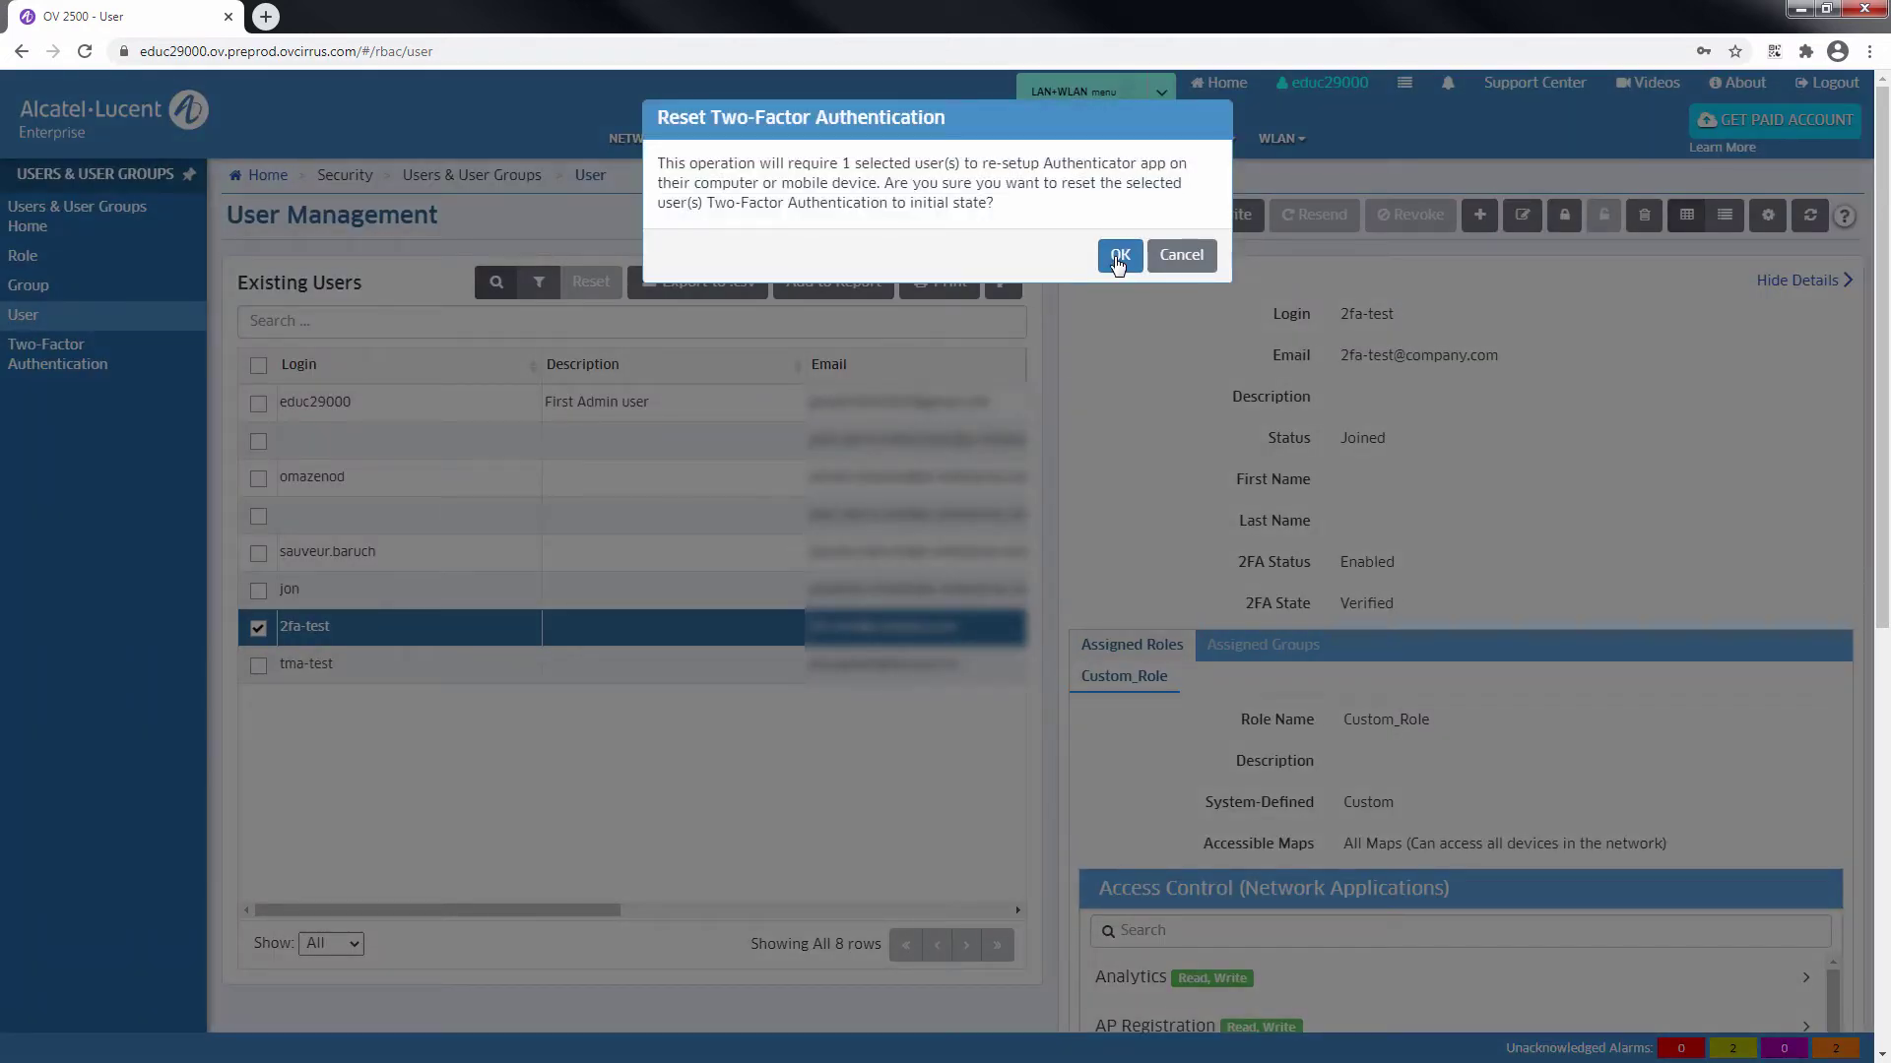
left_click(1119, 256)
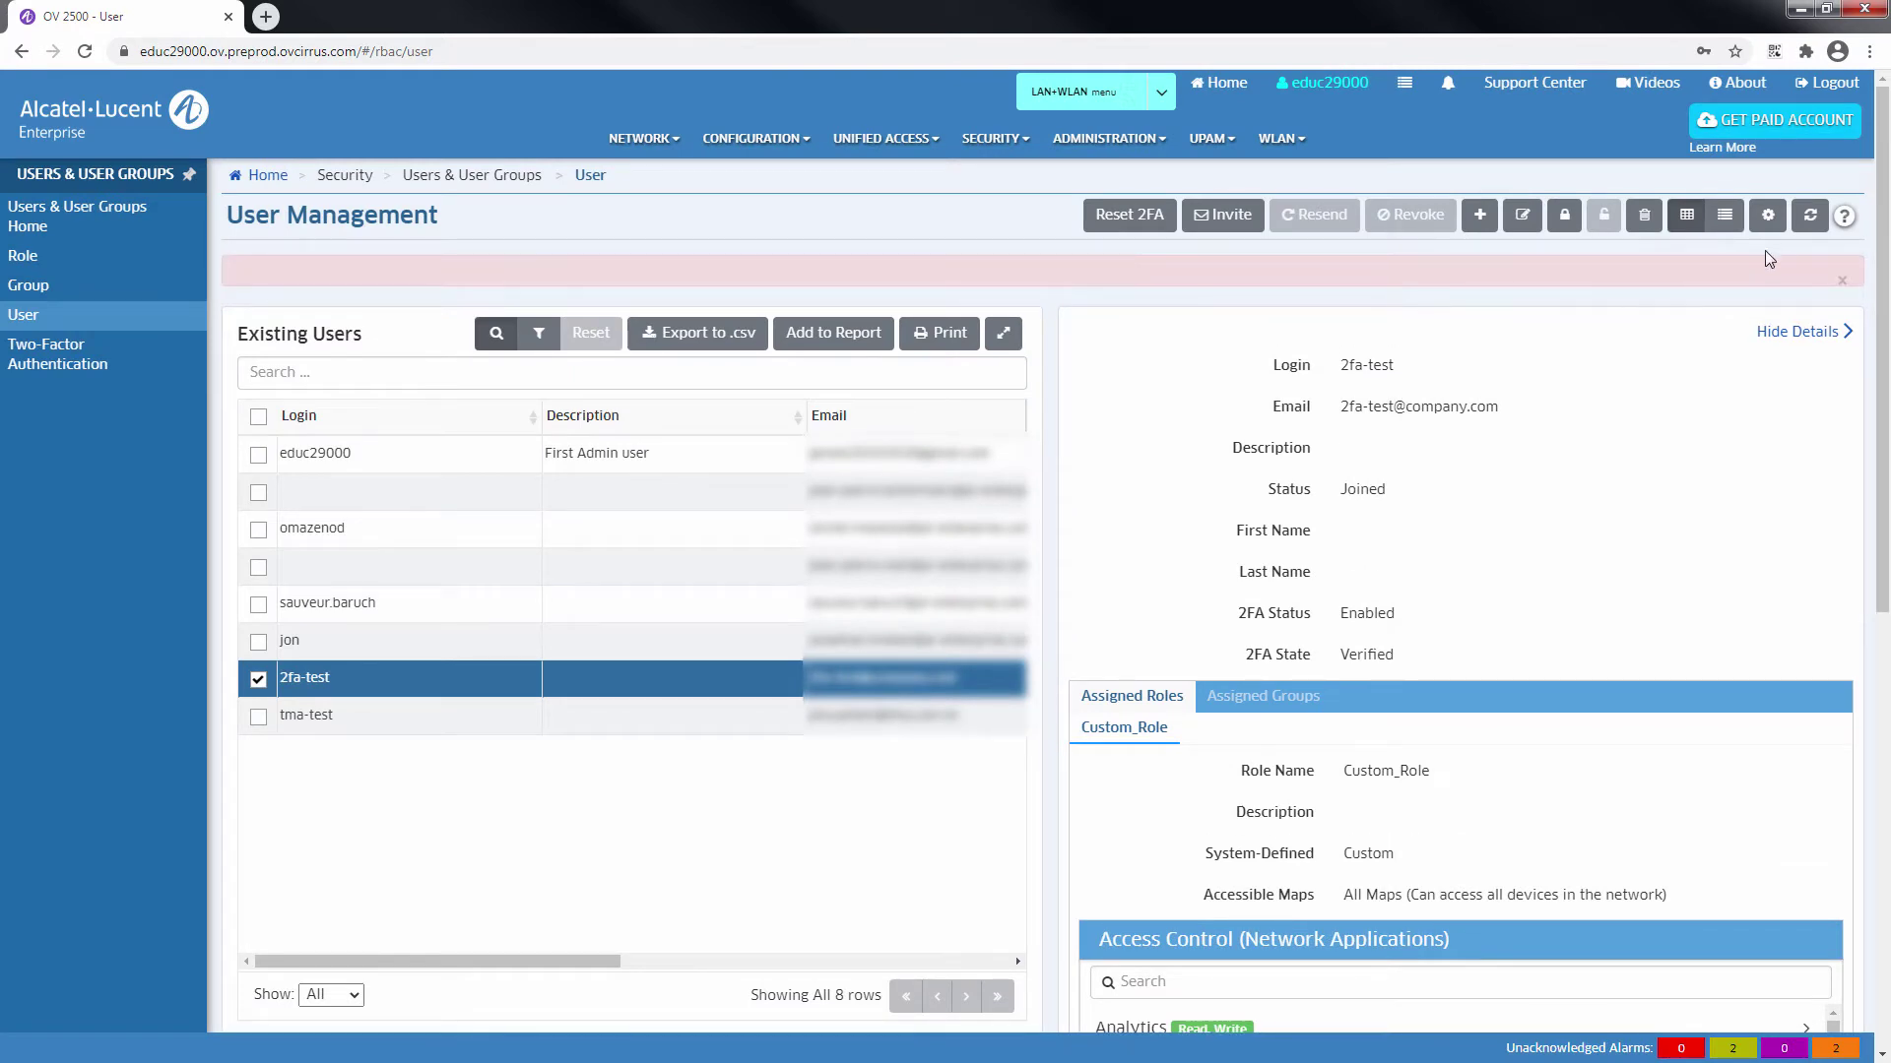
left_click(1821, 227)
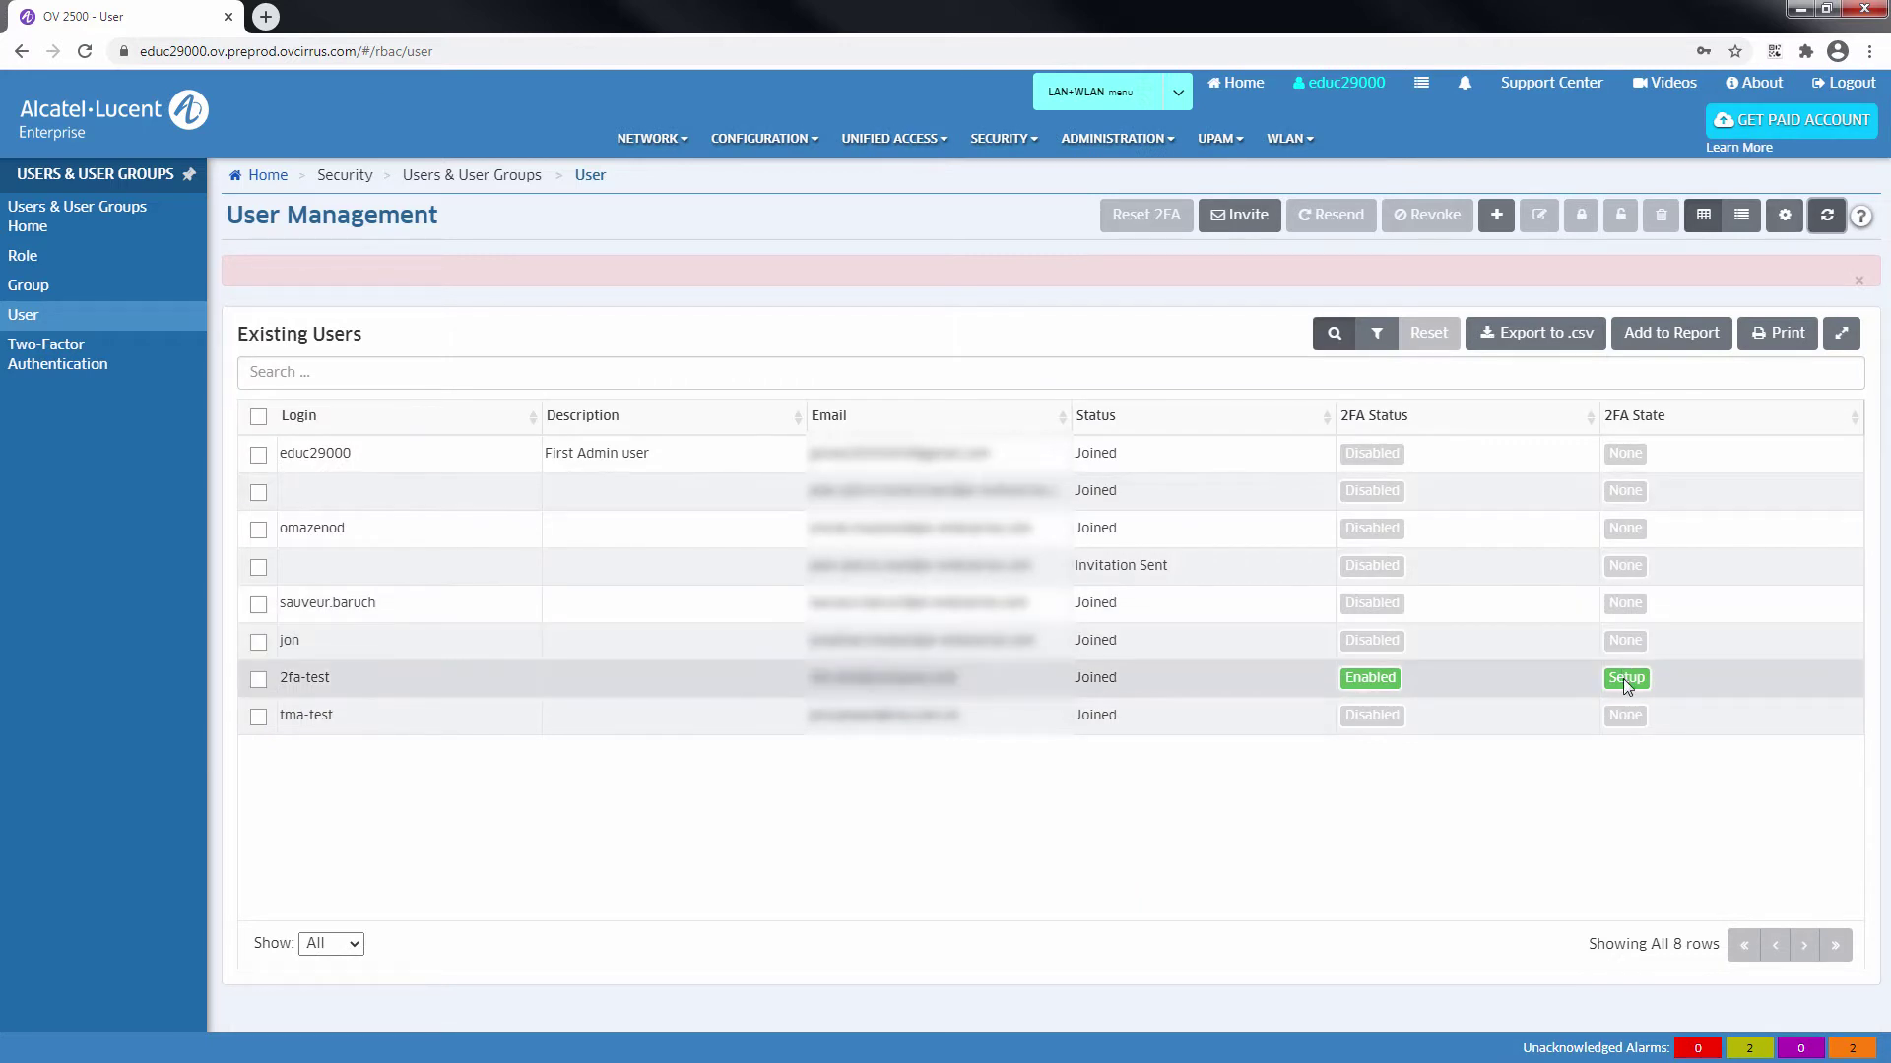
Step: Log out of the admin session and sign in as 2fa-test to reach 2FA setup
left_click(1848, 89)
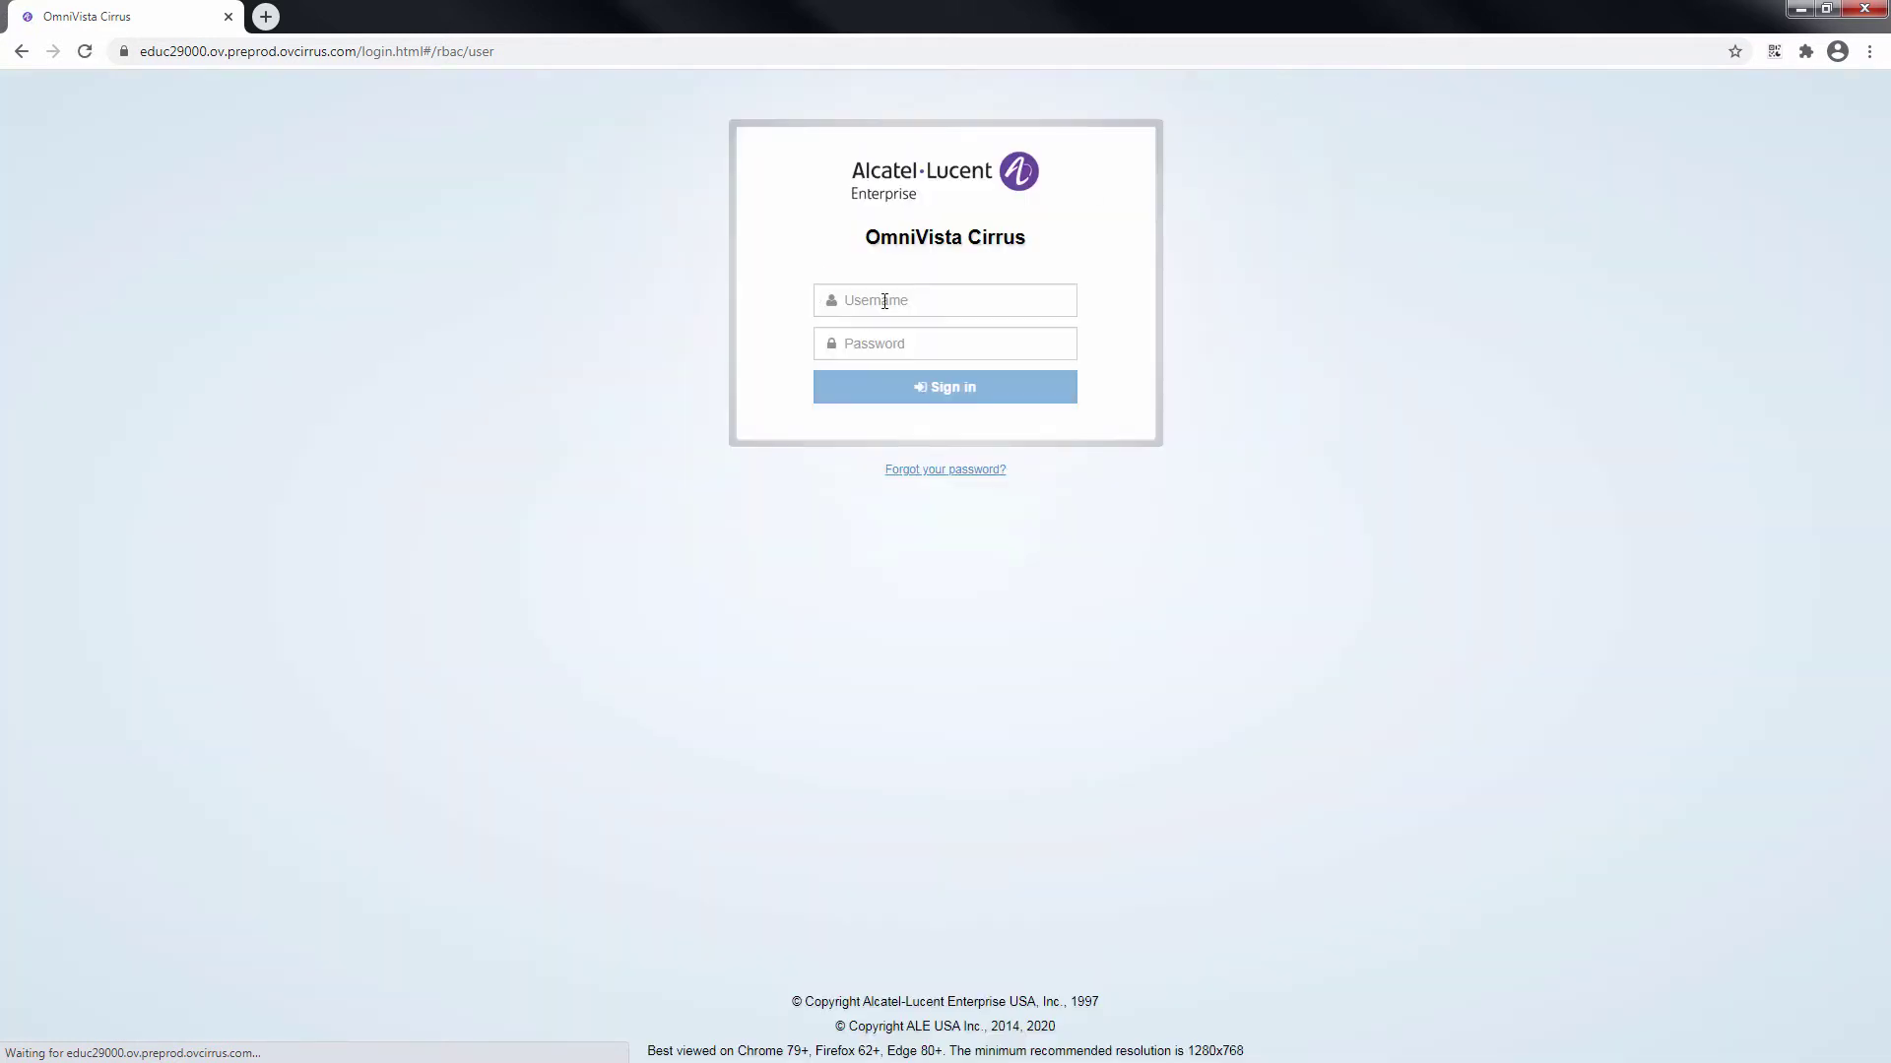
left_click(896, 305)
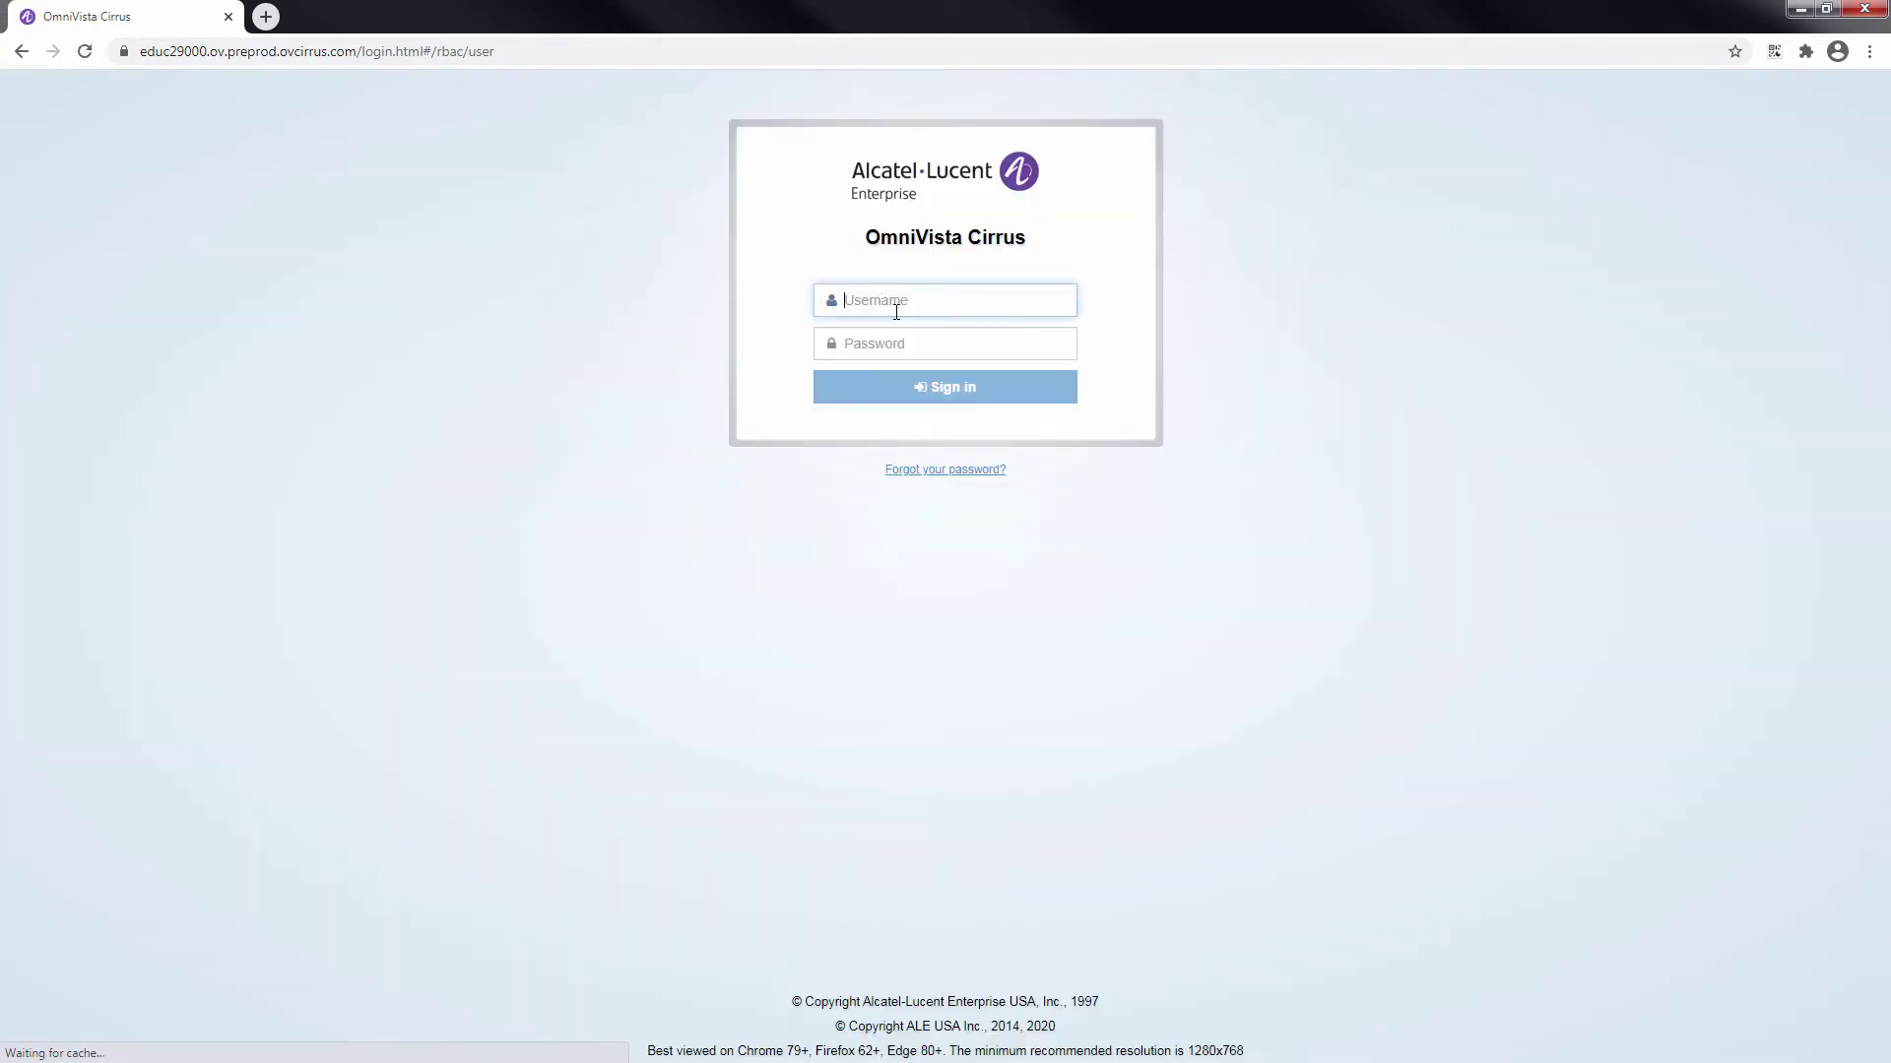
type("2fa")
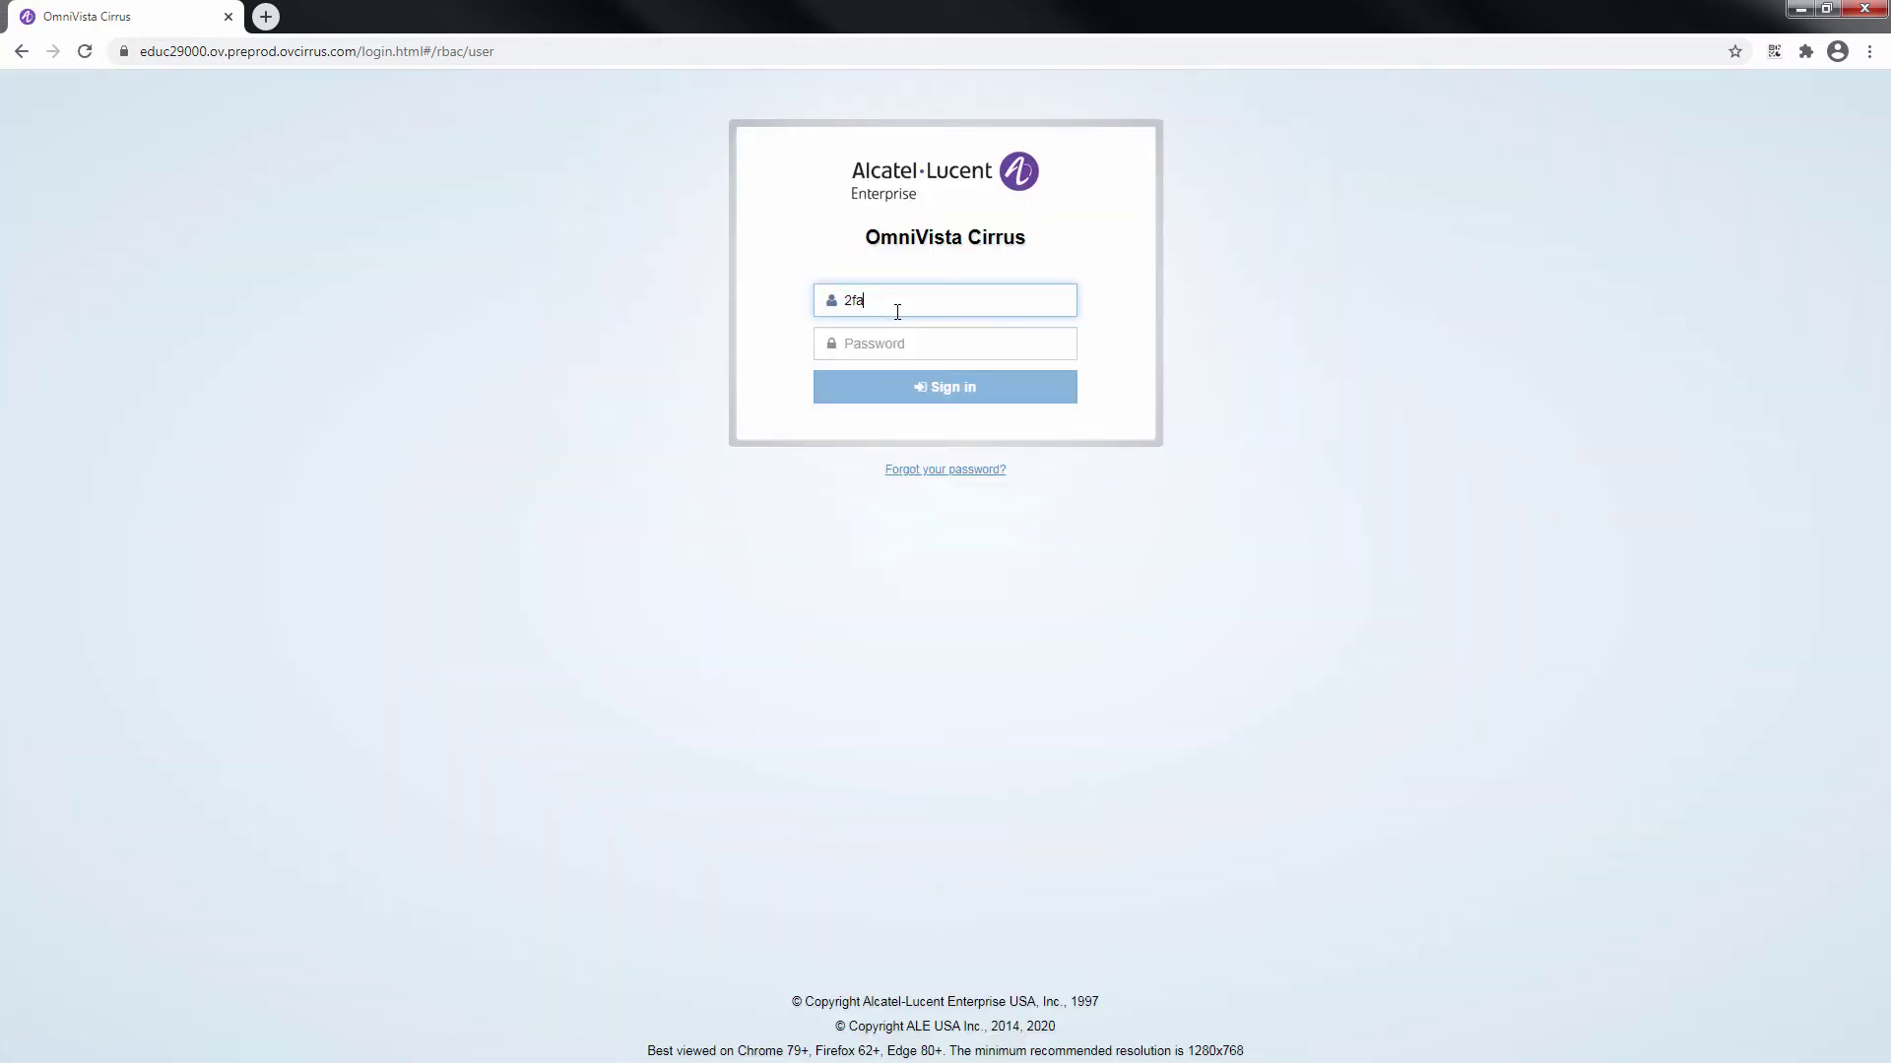
type("-test")
key("Tab")
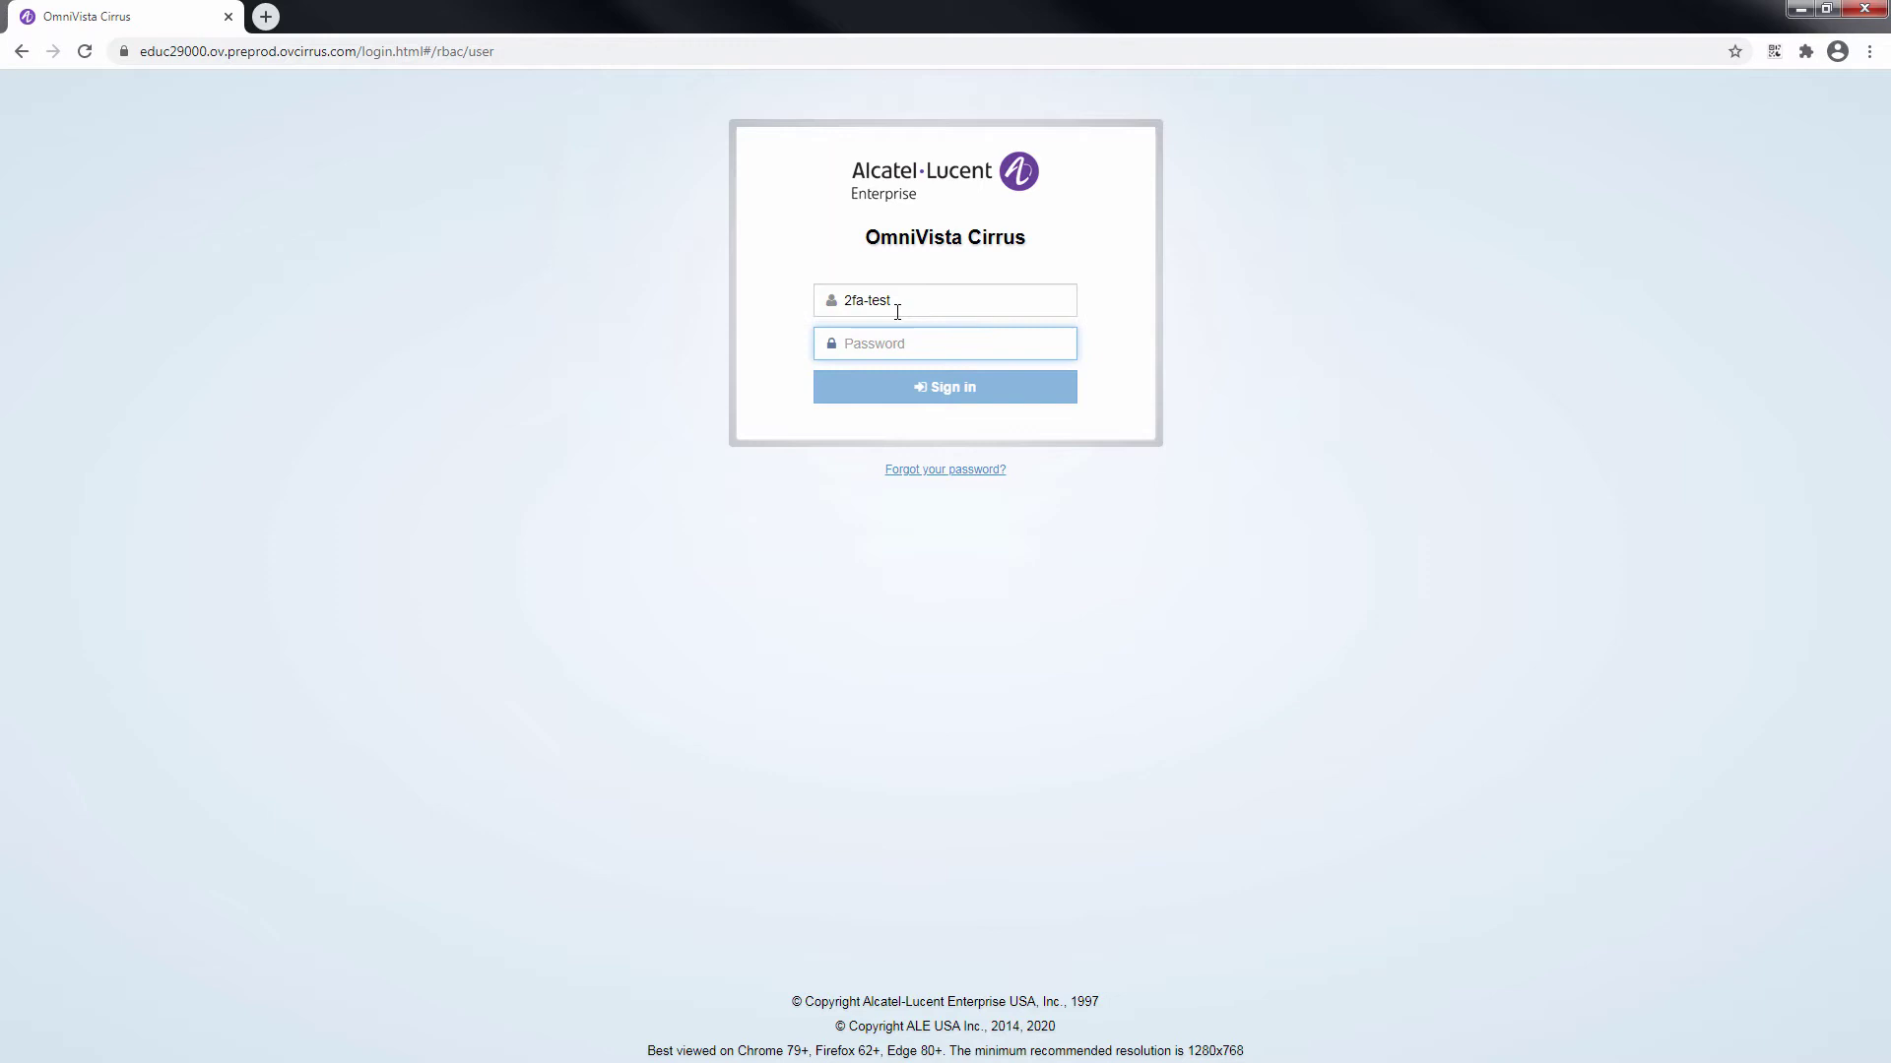
type("•••••••")
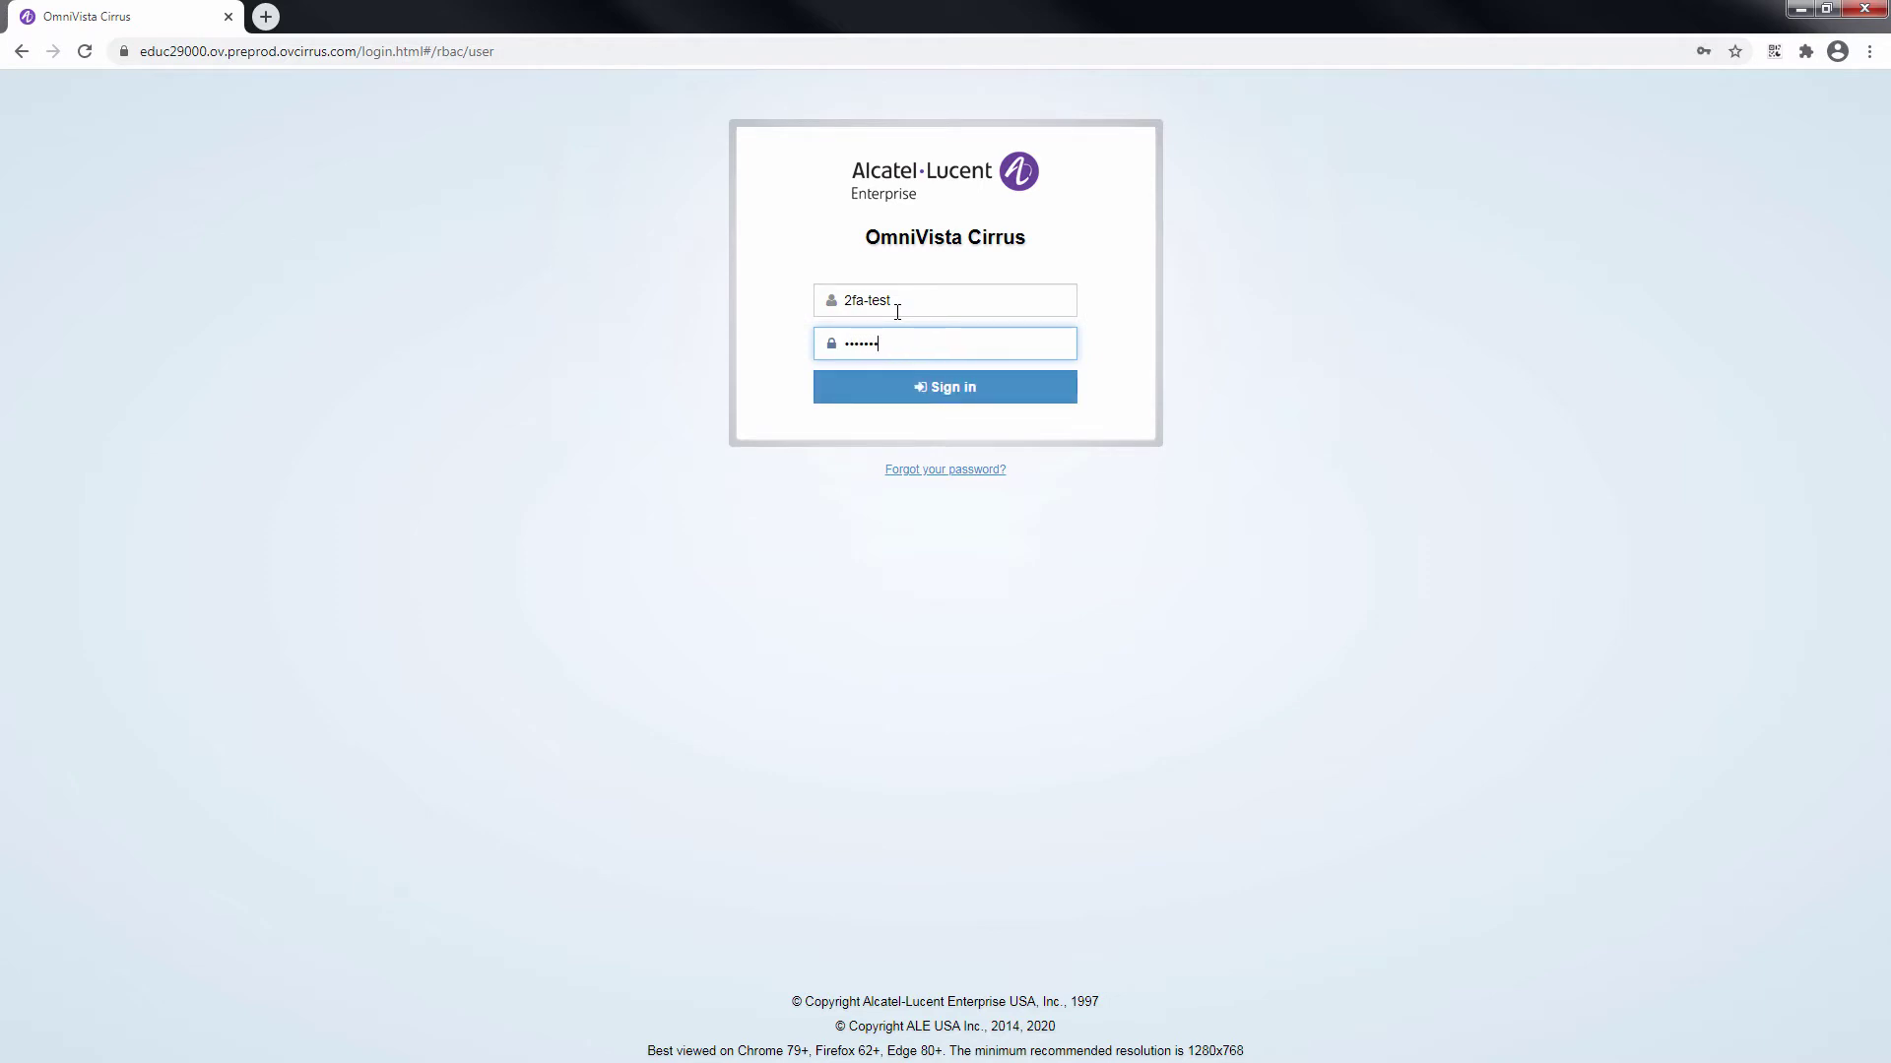
type("•")
key("Return")
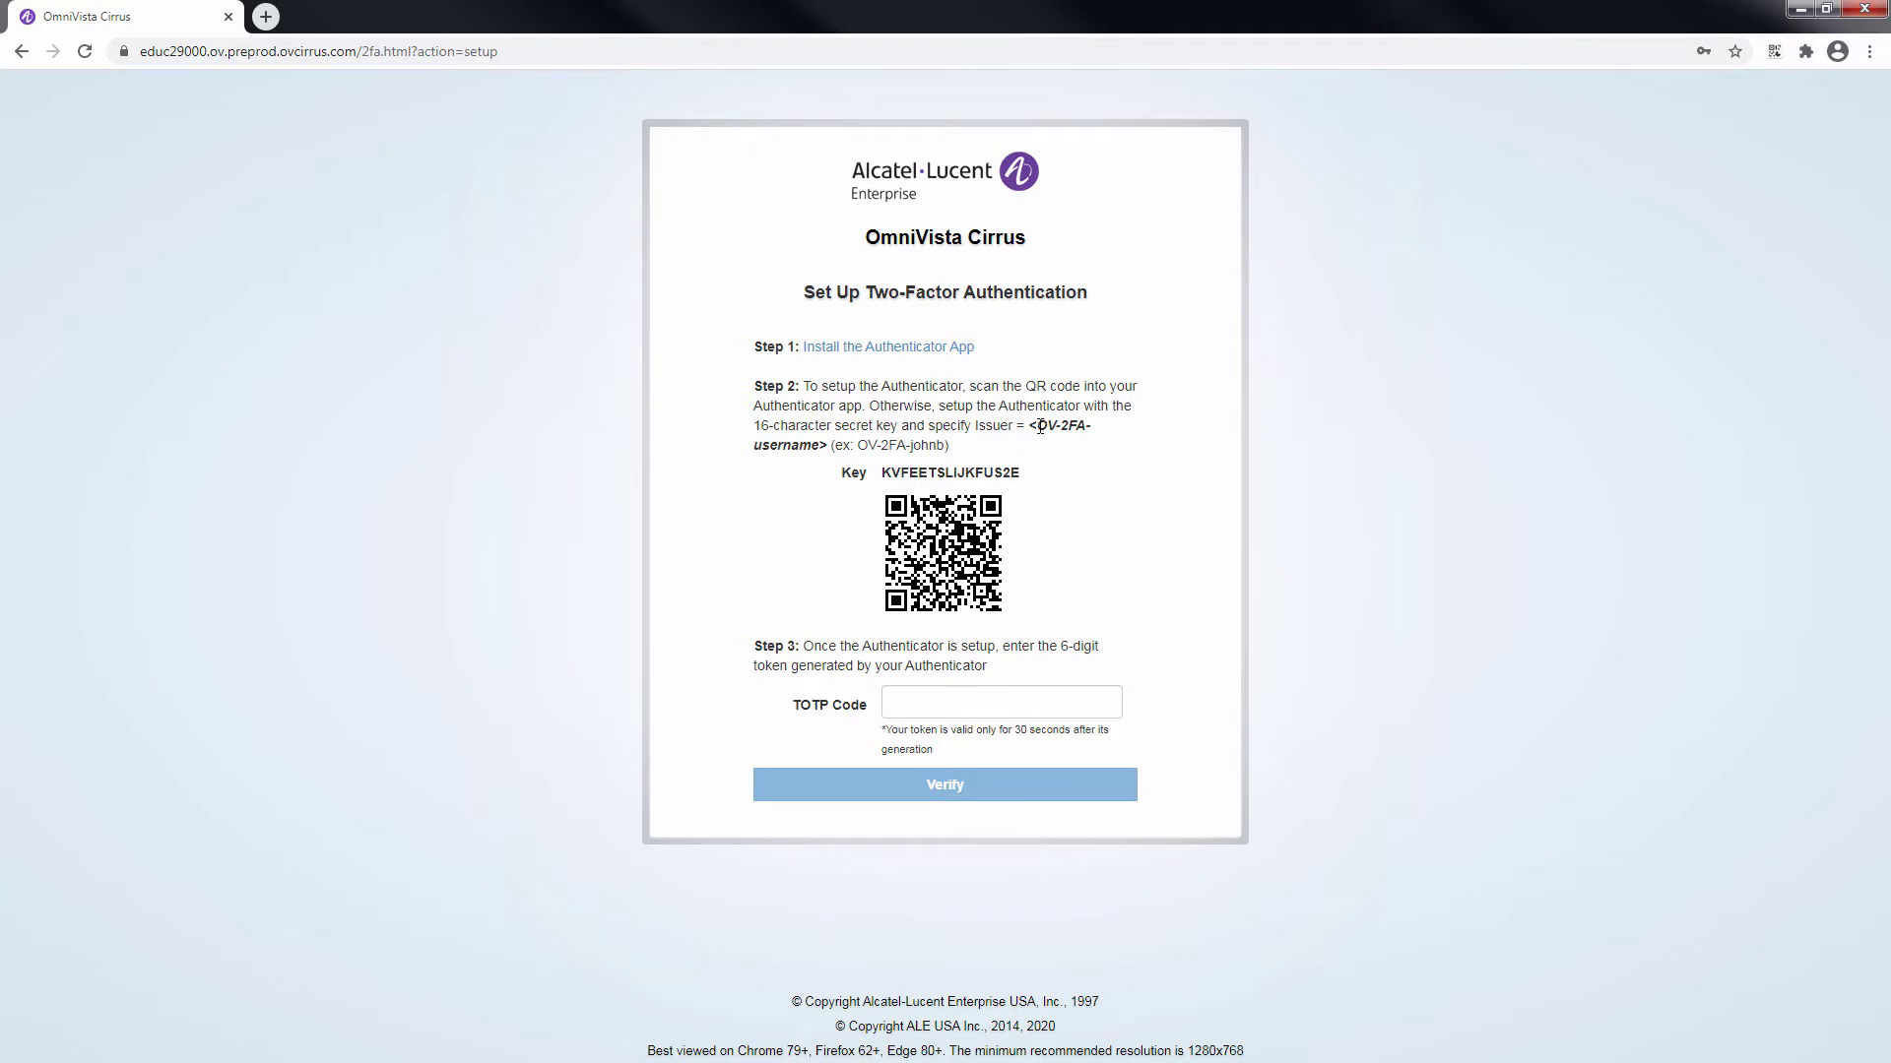
Step: Copy the secret key shown on the Set Up Two-Factor Authentication page
left_click_drag(1037, 425, 826, 446)
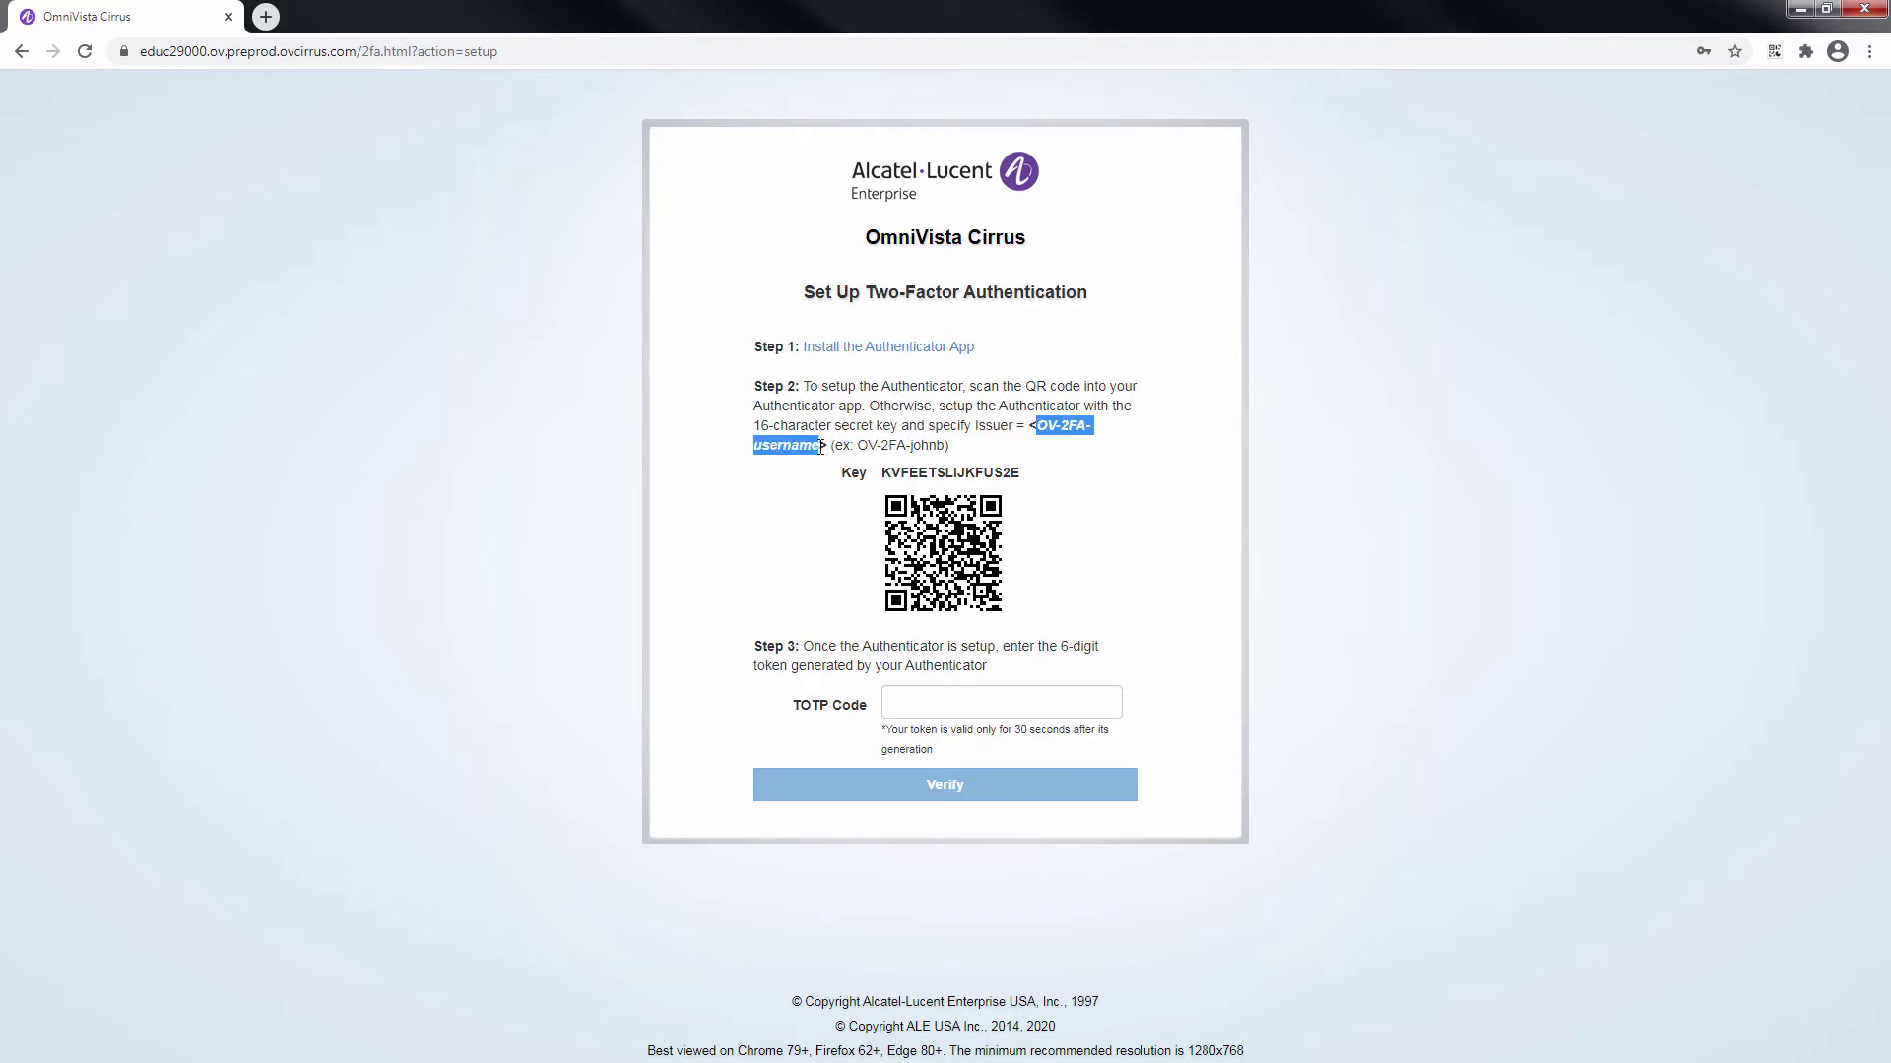
left_click_drag(883, 473, 1022, 481)
right_click(1022, 481)
left_click(1064, 494)
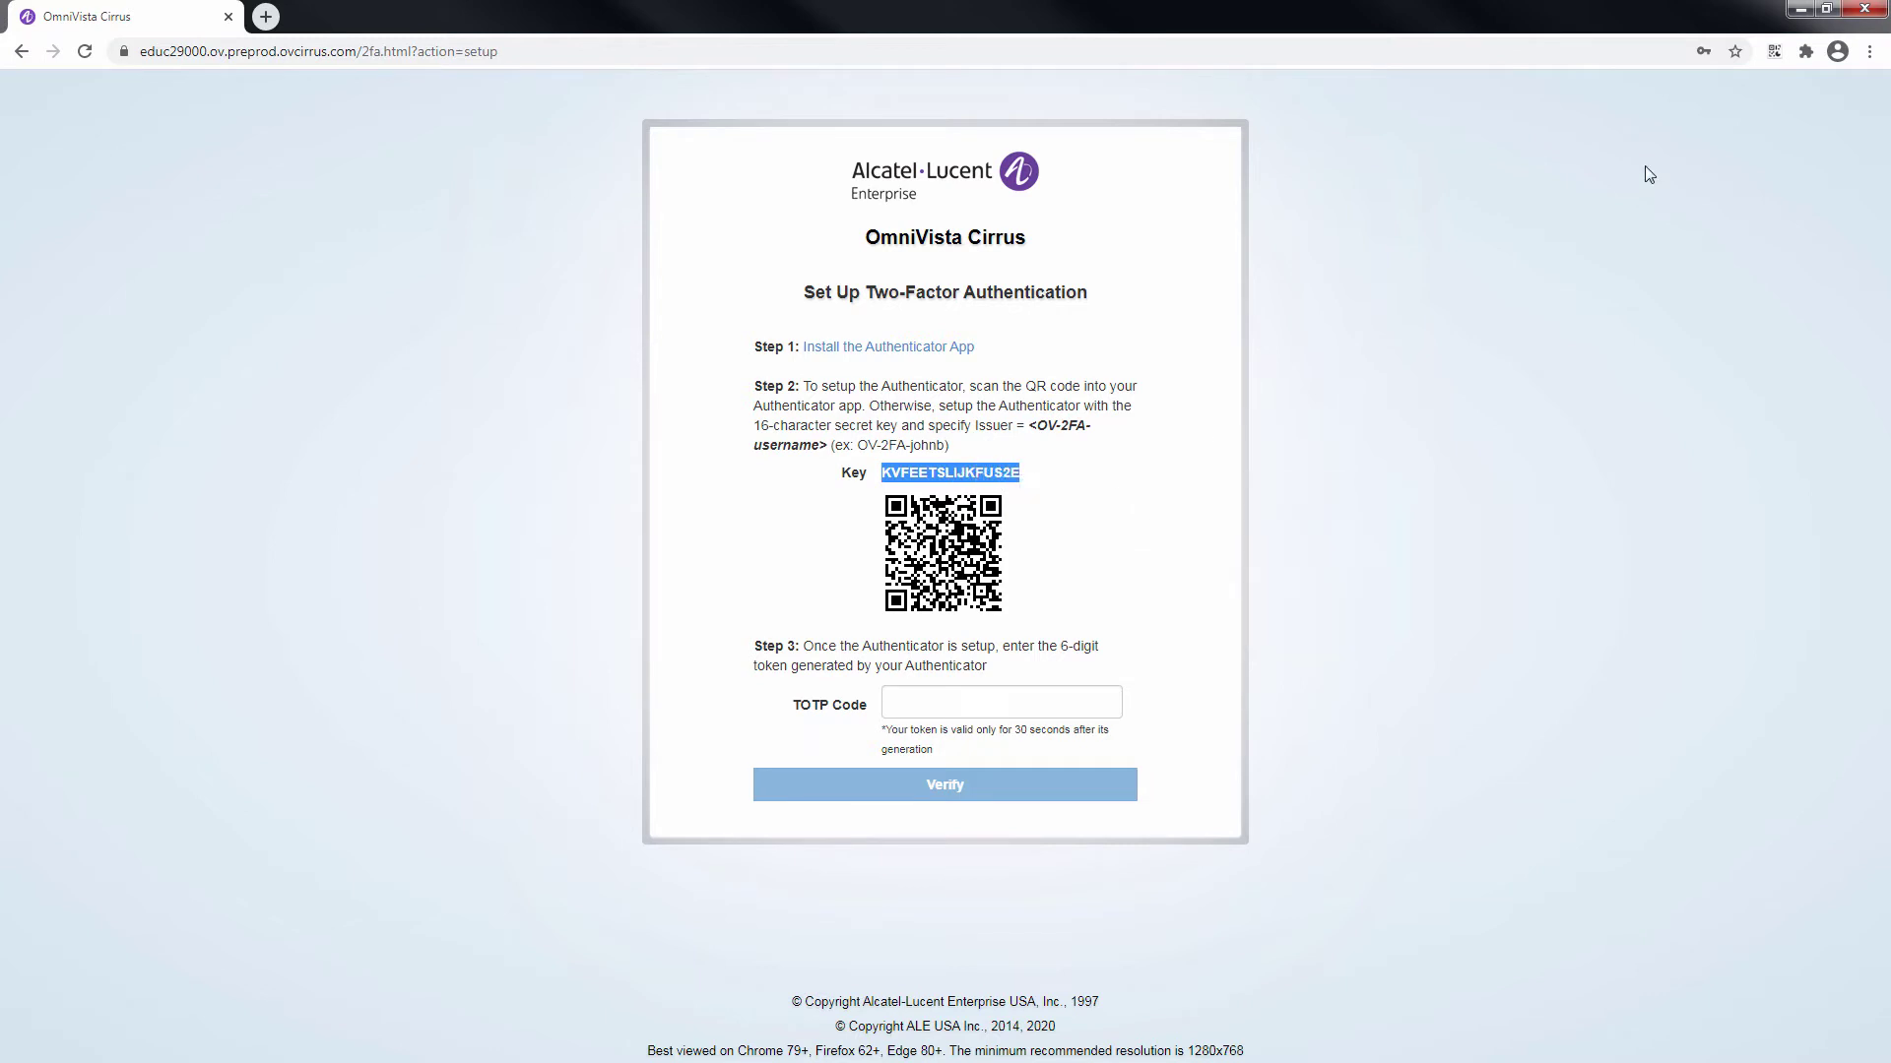
Step: Add an OV-2FA-2fa-test account to the Authenticator by manual entry with the pasted secret key
left_click(1774, 52)
left_click(1759, 84)
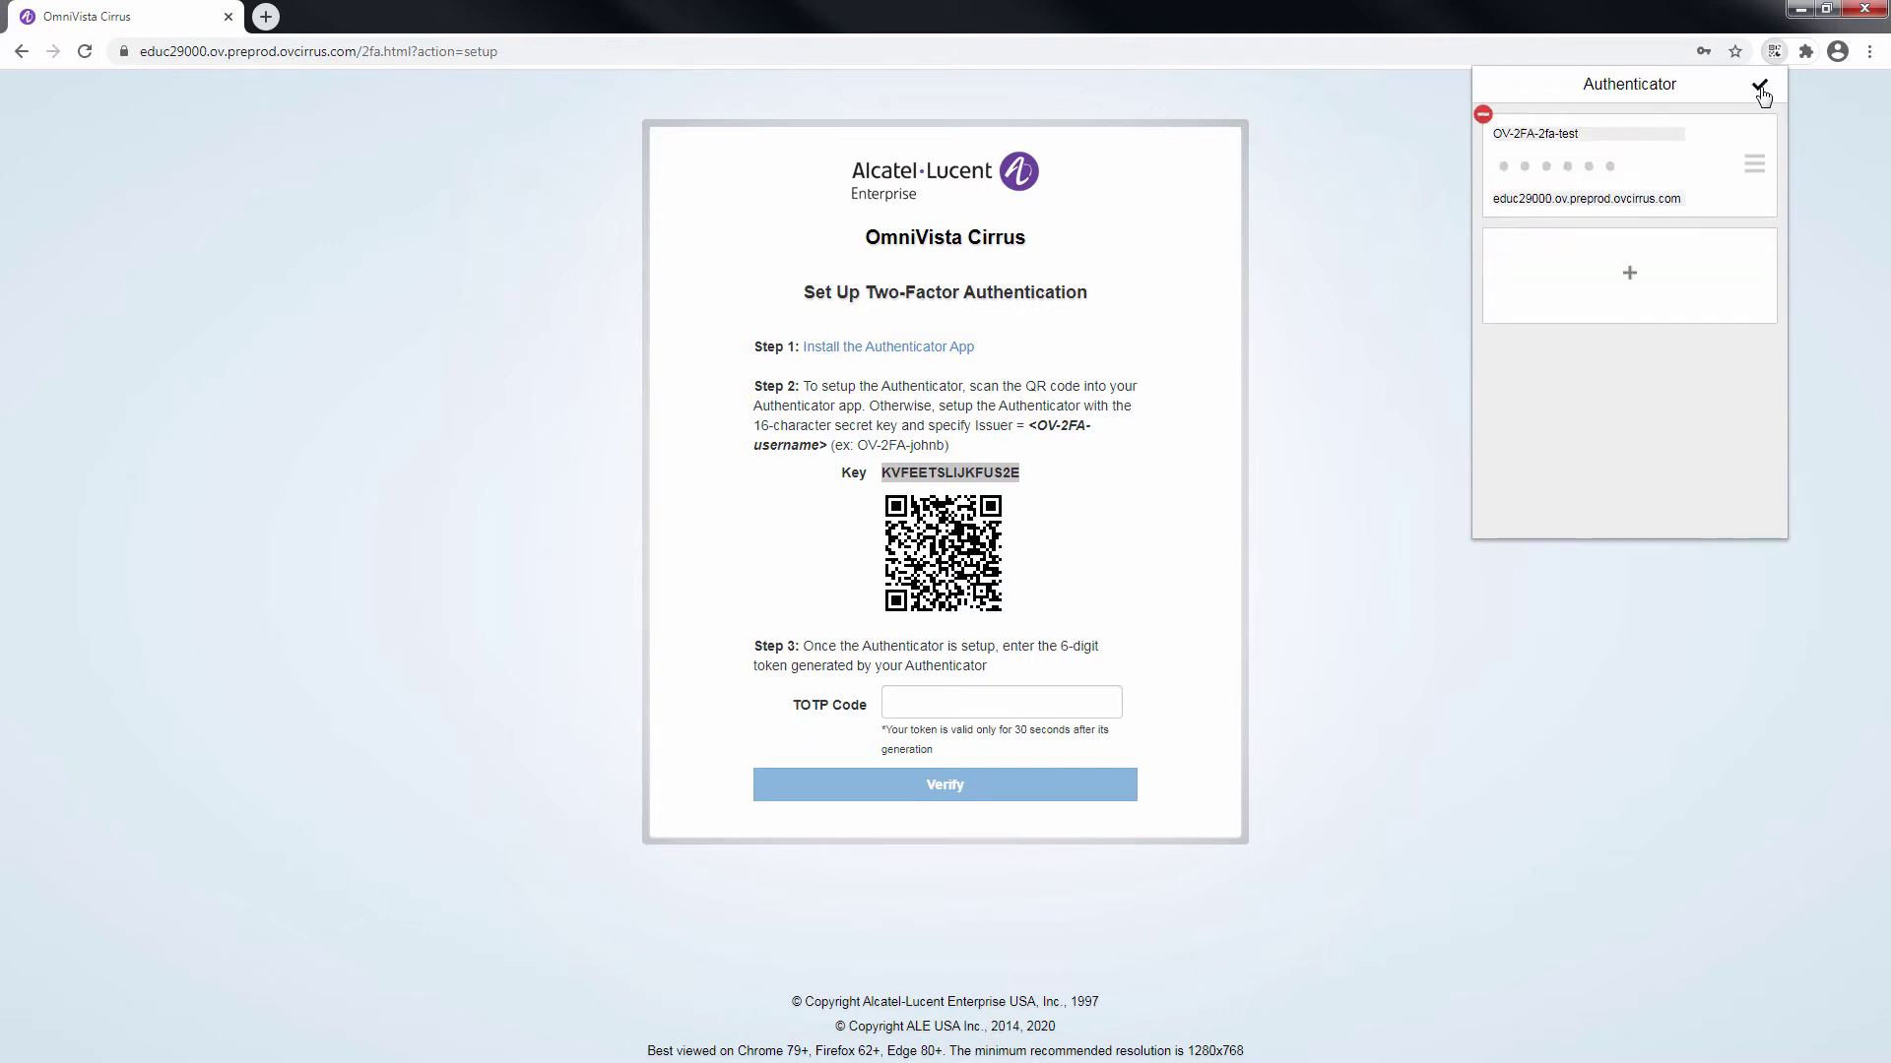
left_click(1629, 279)
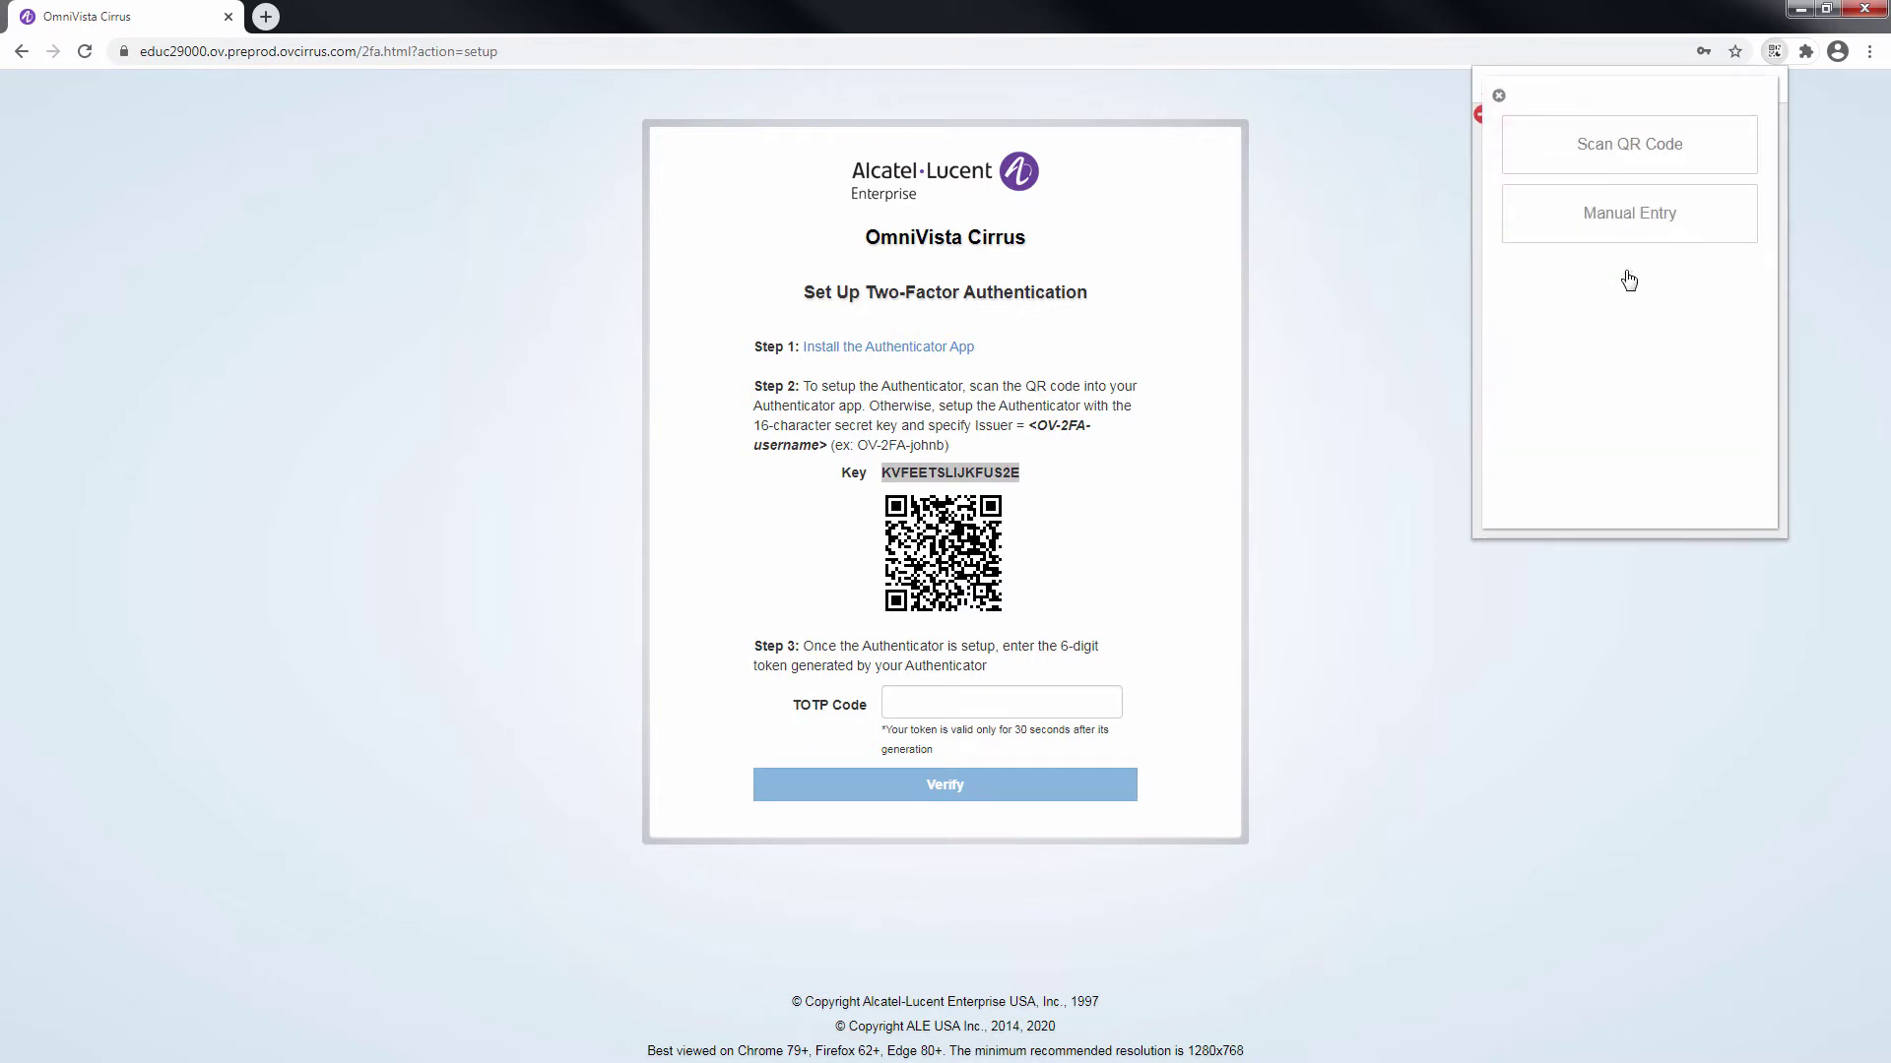
left_click(1626, 224)
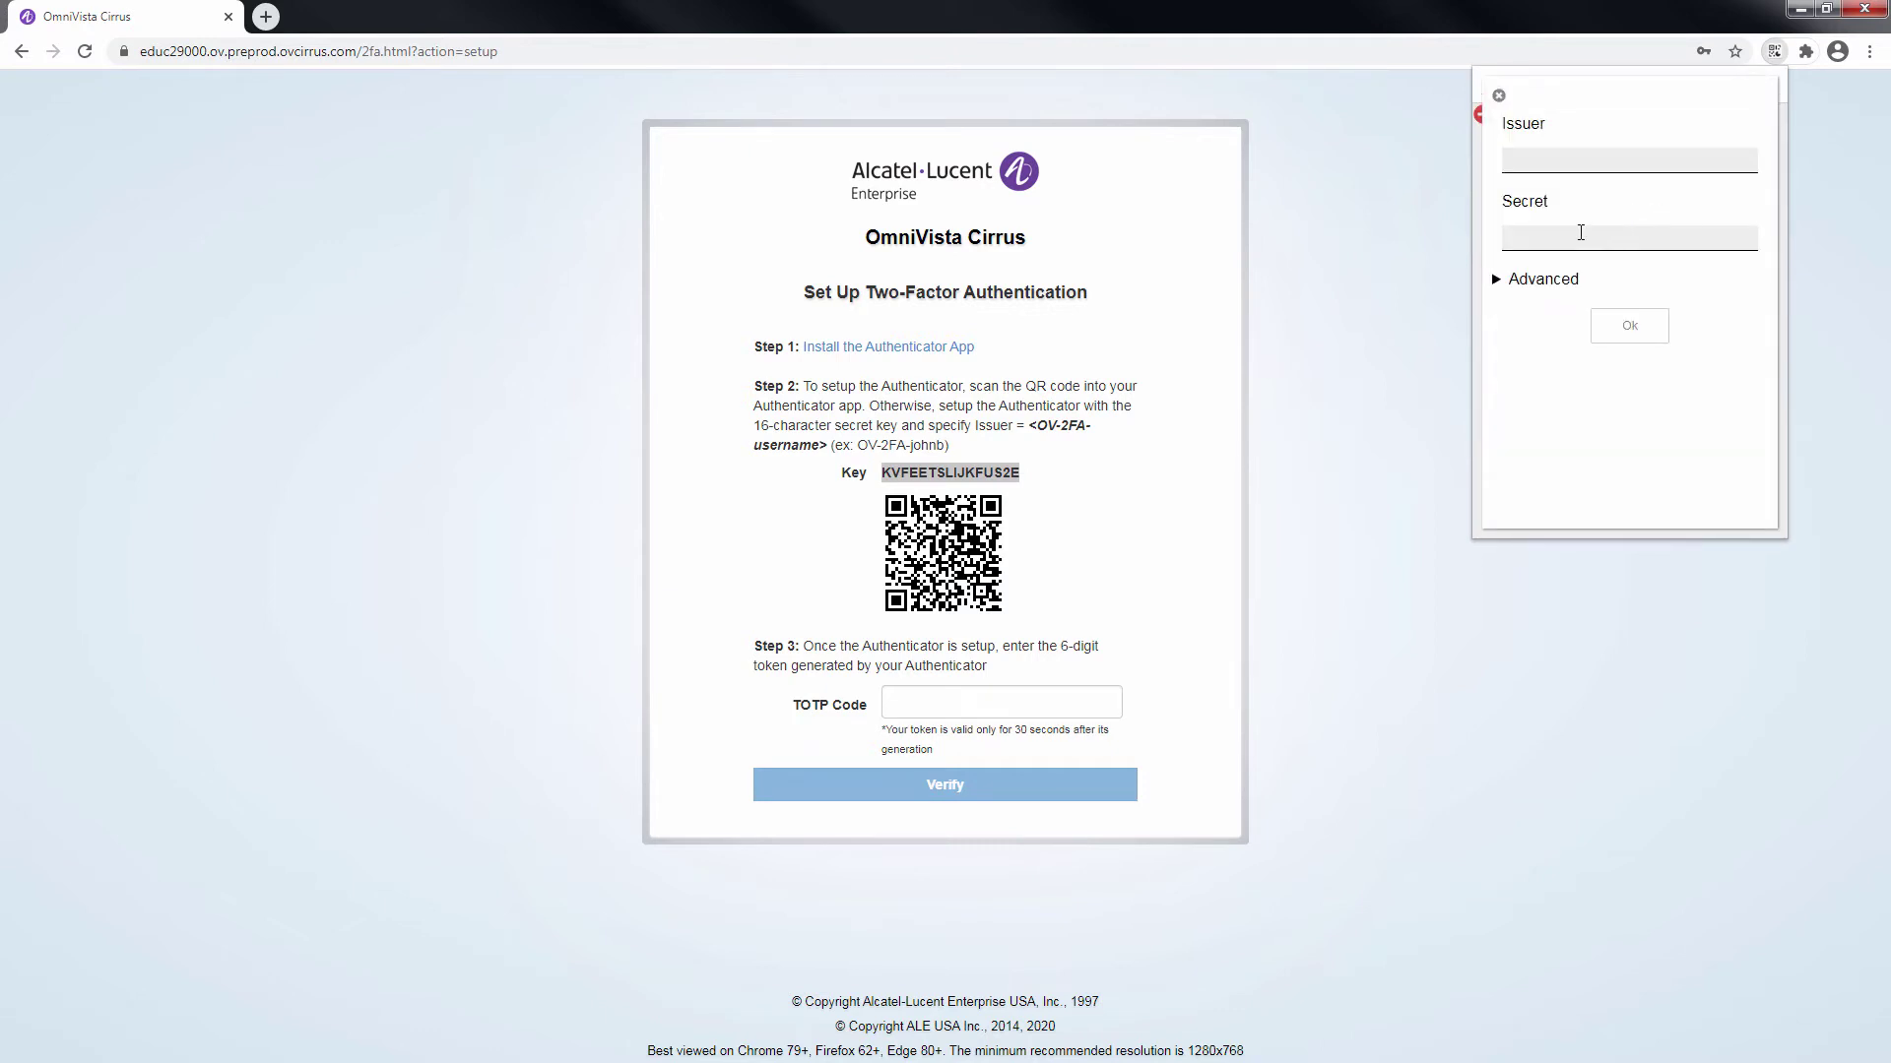
key("ctrl+v")
left_click(1538, 162)
left_click(1634, 336)
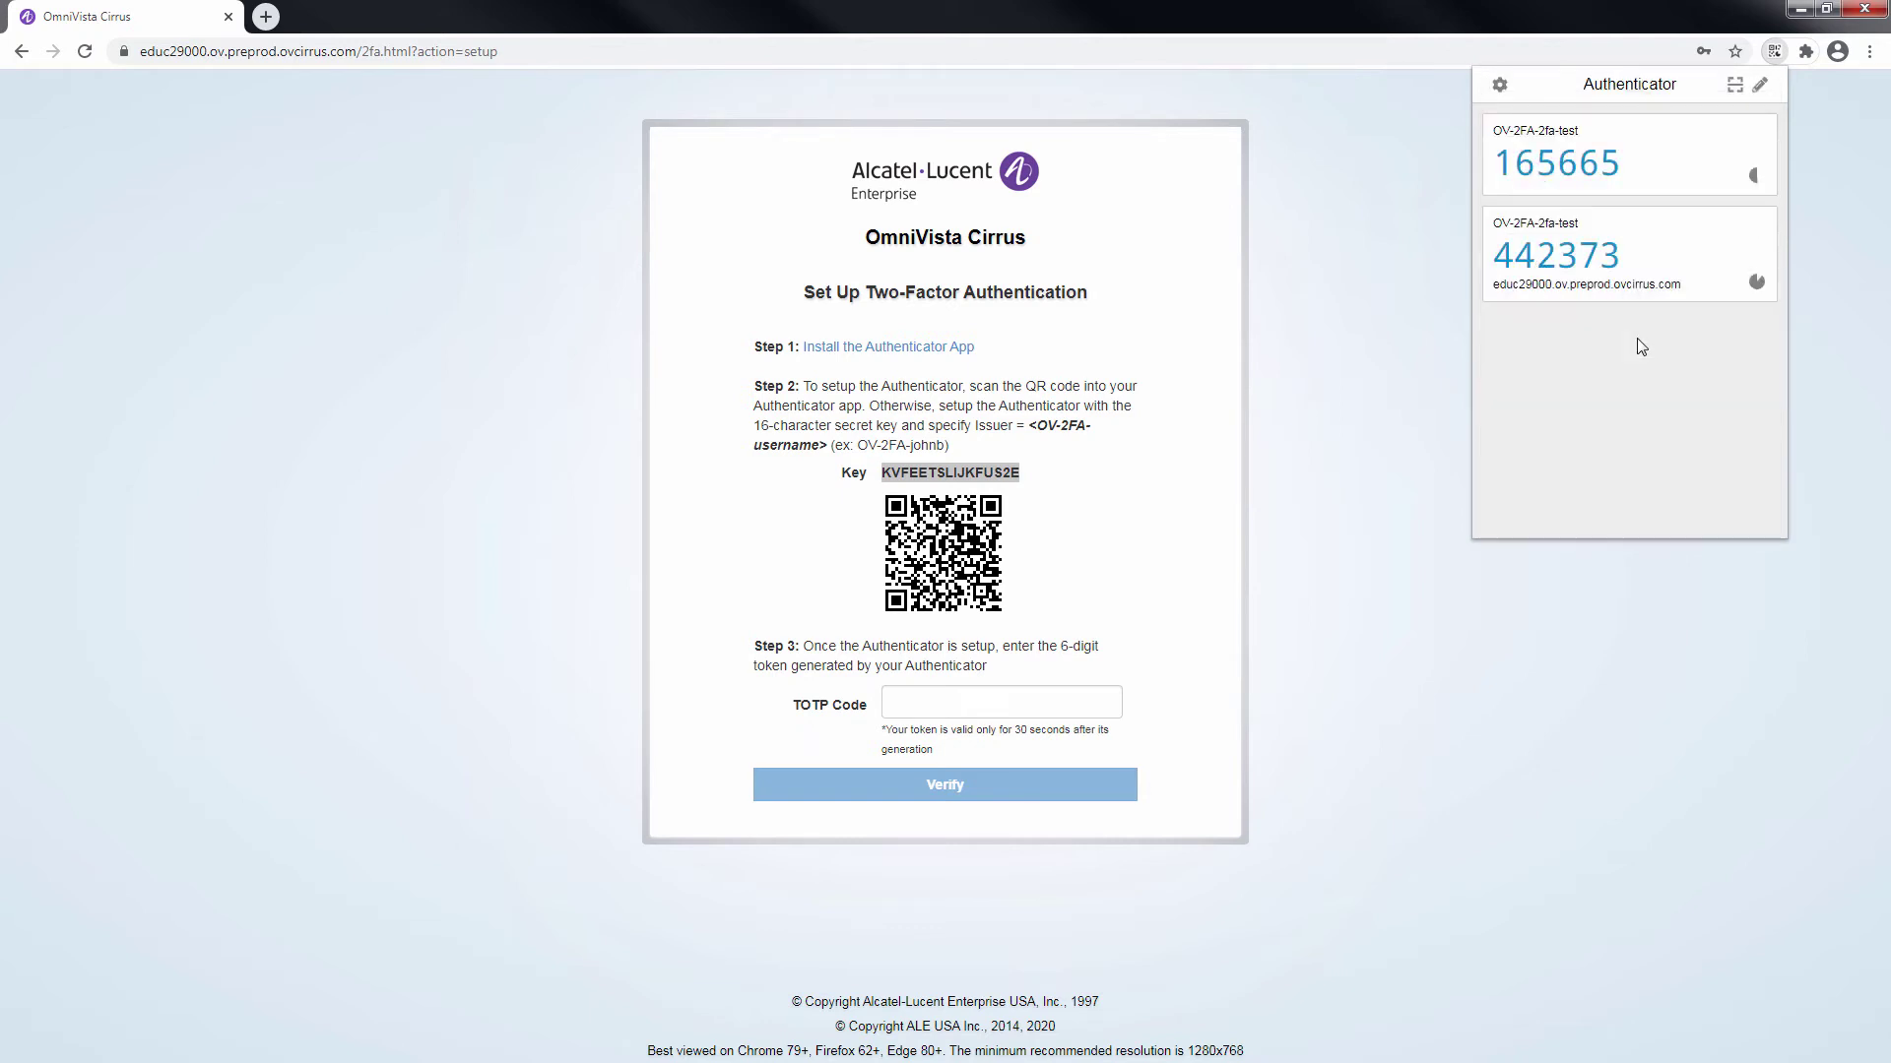
Step: Submit the new authenticator account's code in TOTP Code; it is rejected
left_click(1605, 275)
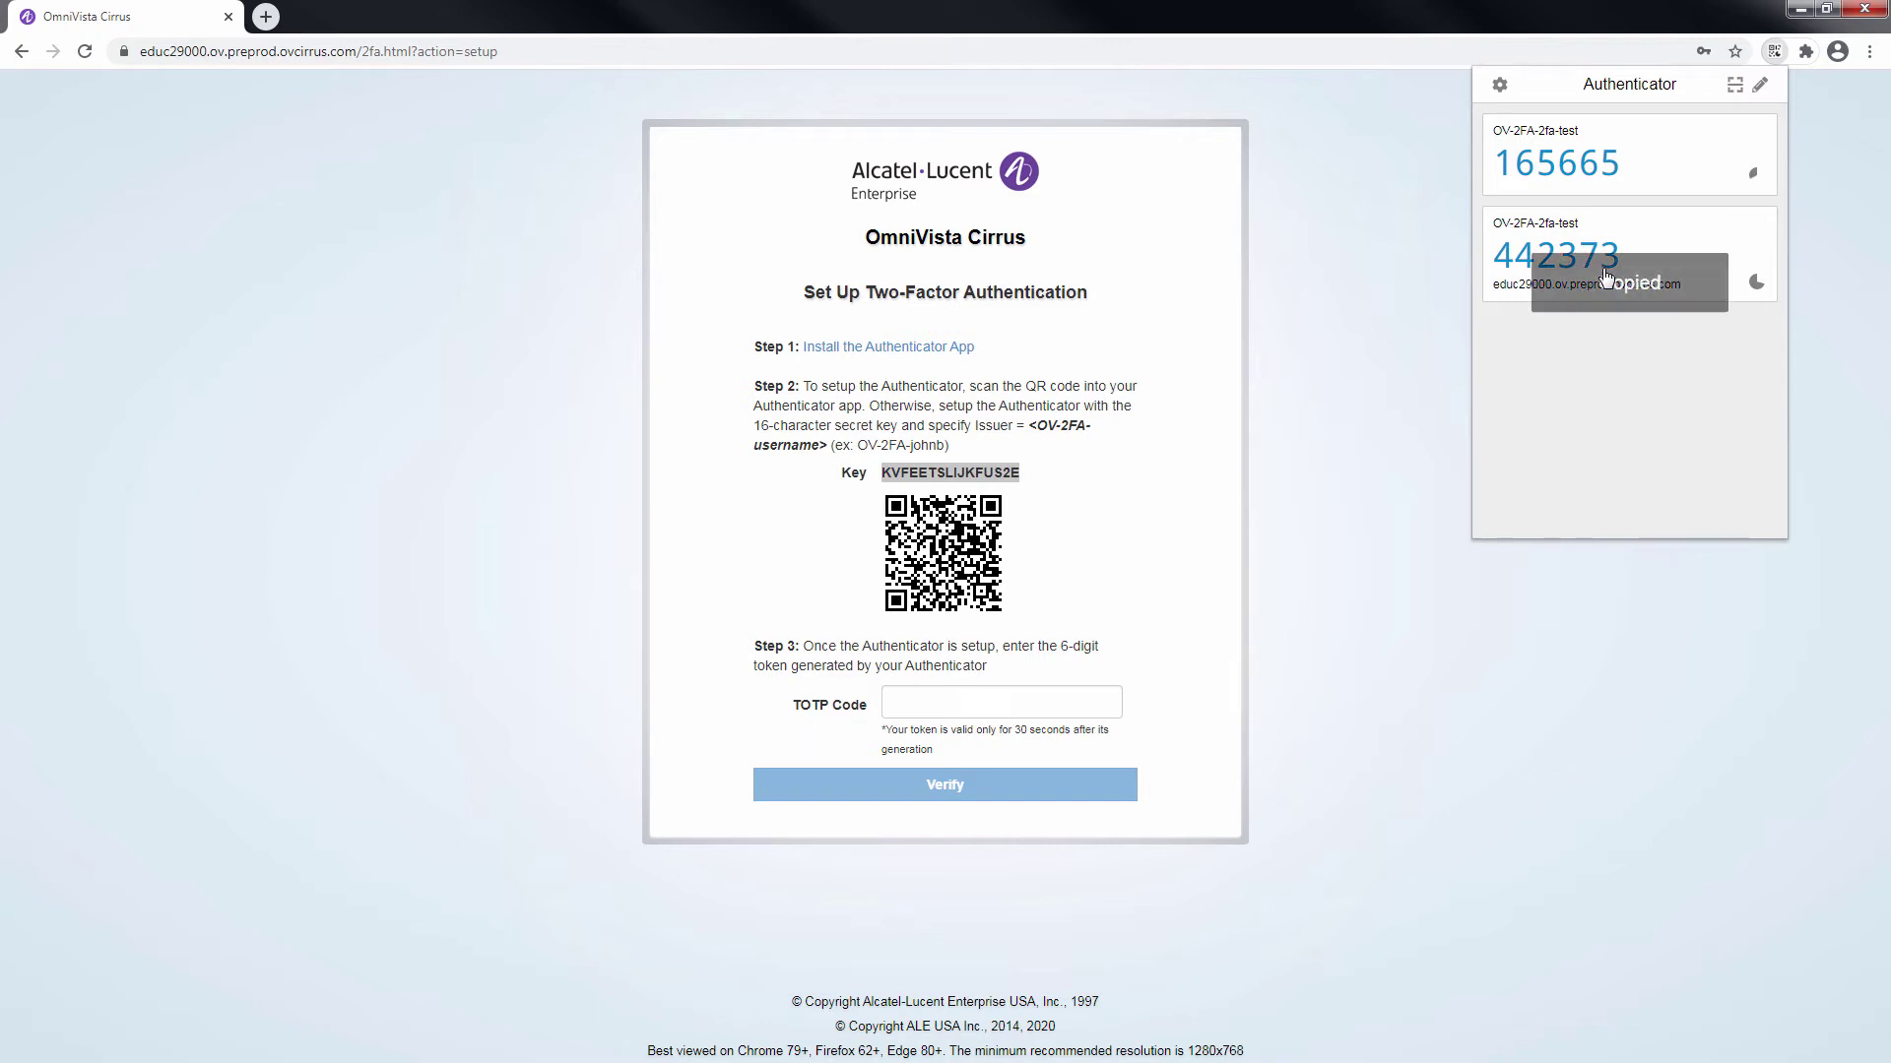
left_click(999, 702)
key("ctrl+v")
left_click(996, 780)
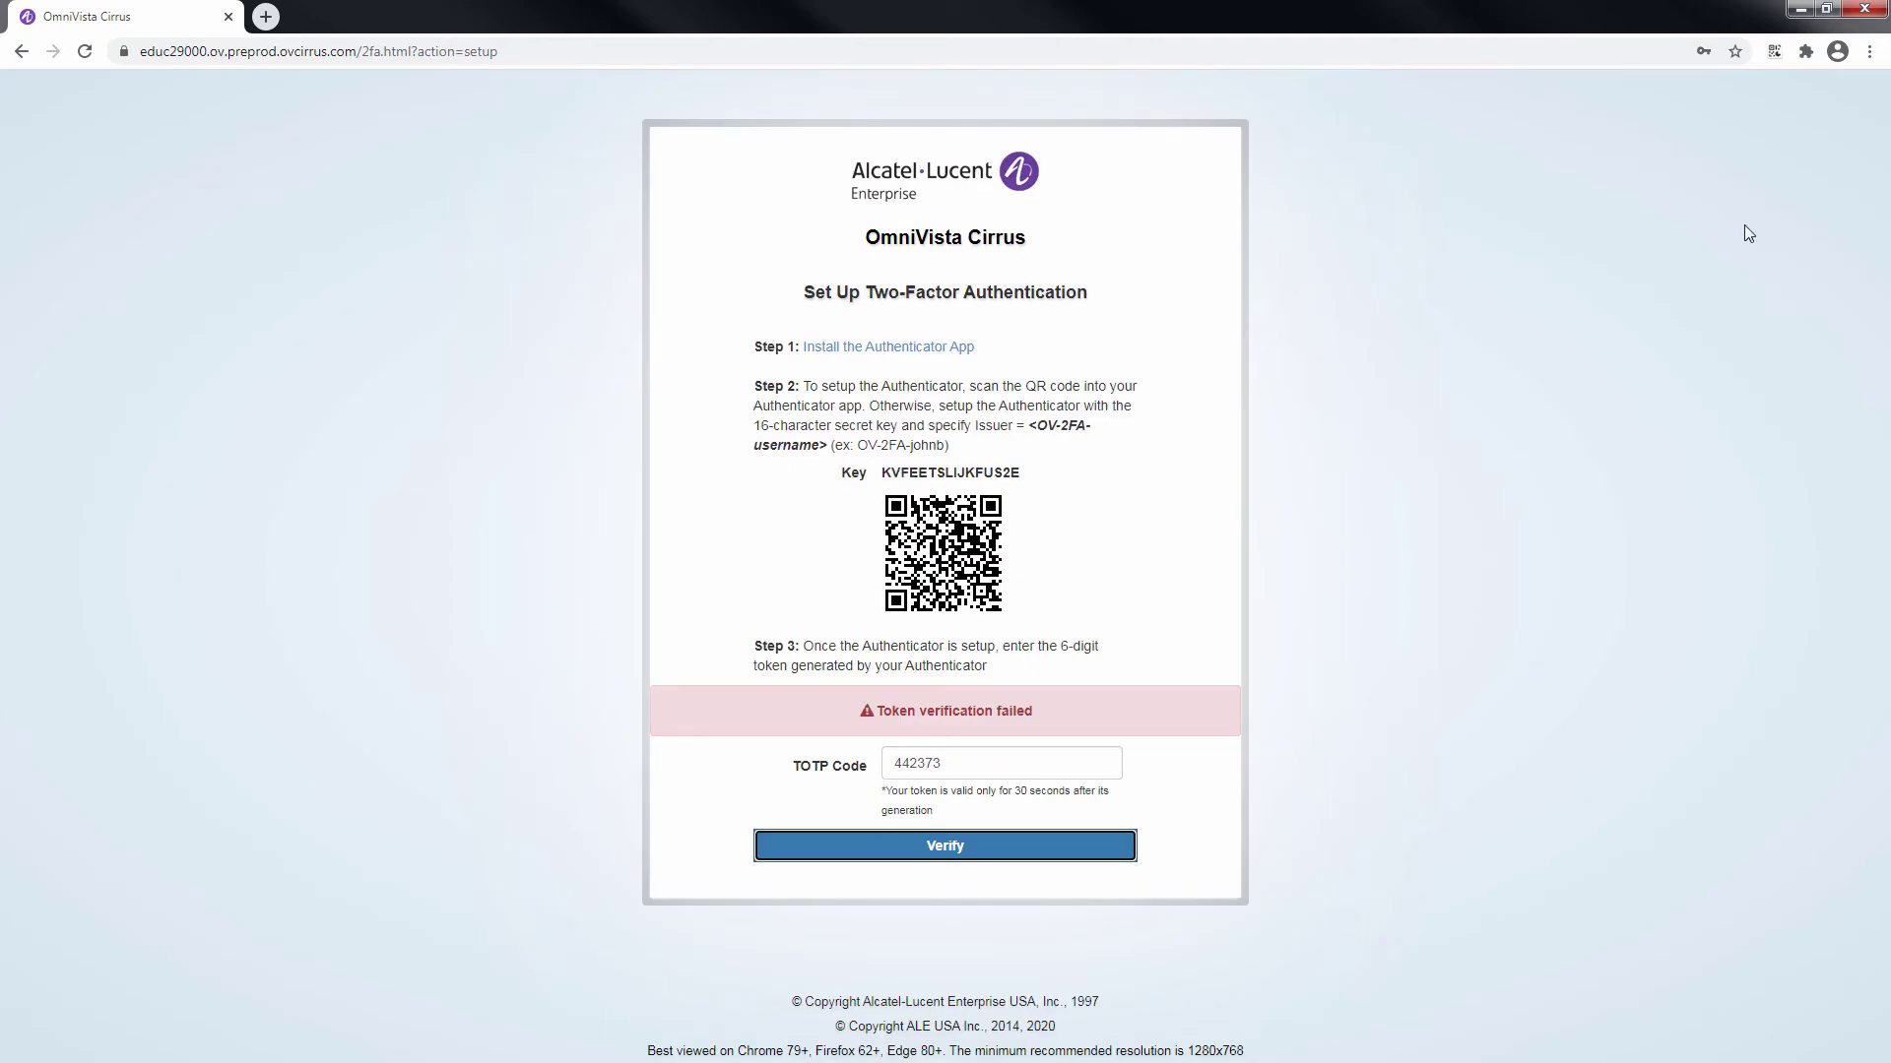
Step: Replace it with the other account's code and verify, reaching the Global dashboard
left_click(1774, 52)
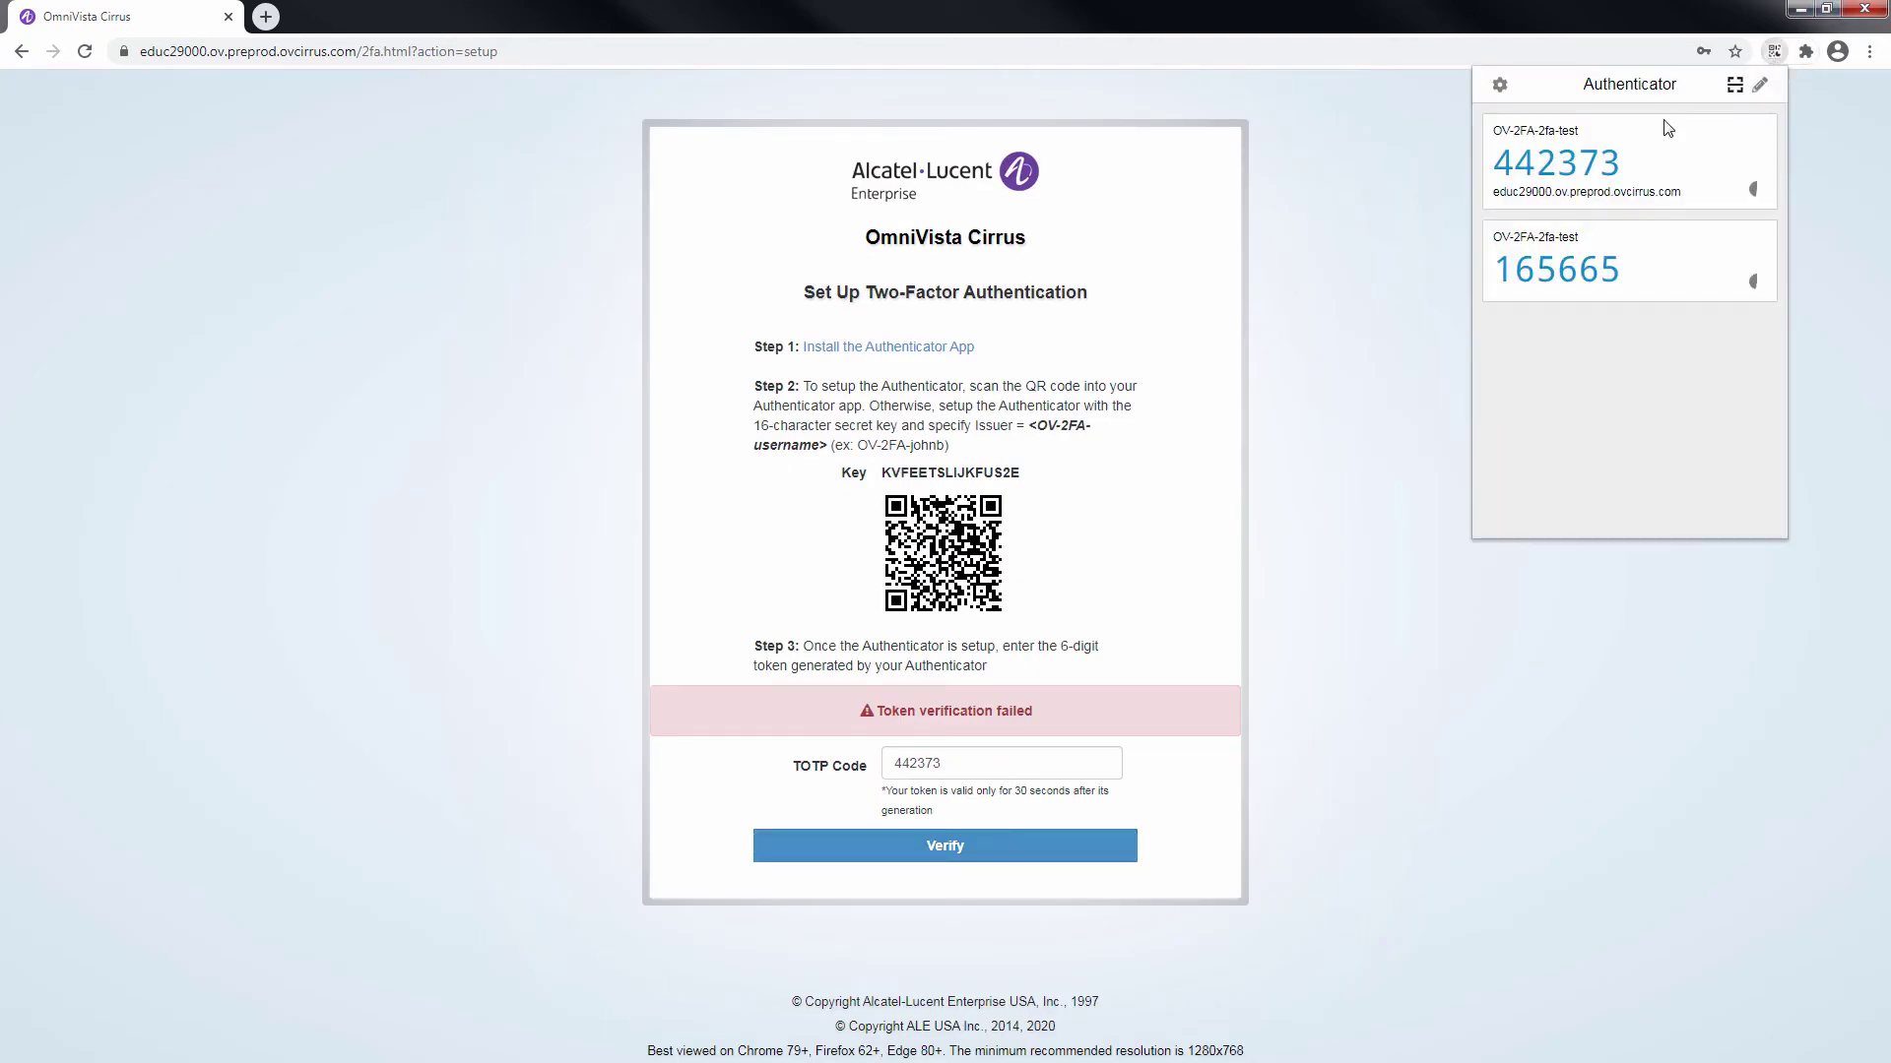
left_click(1546, 269)
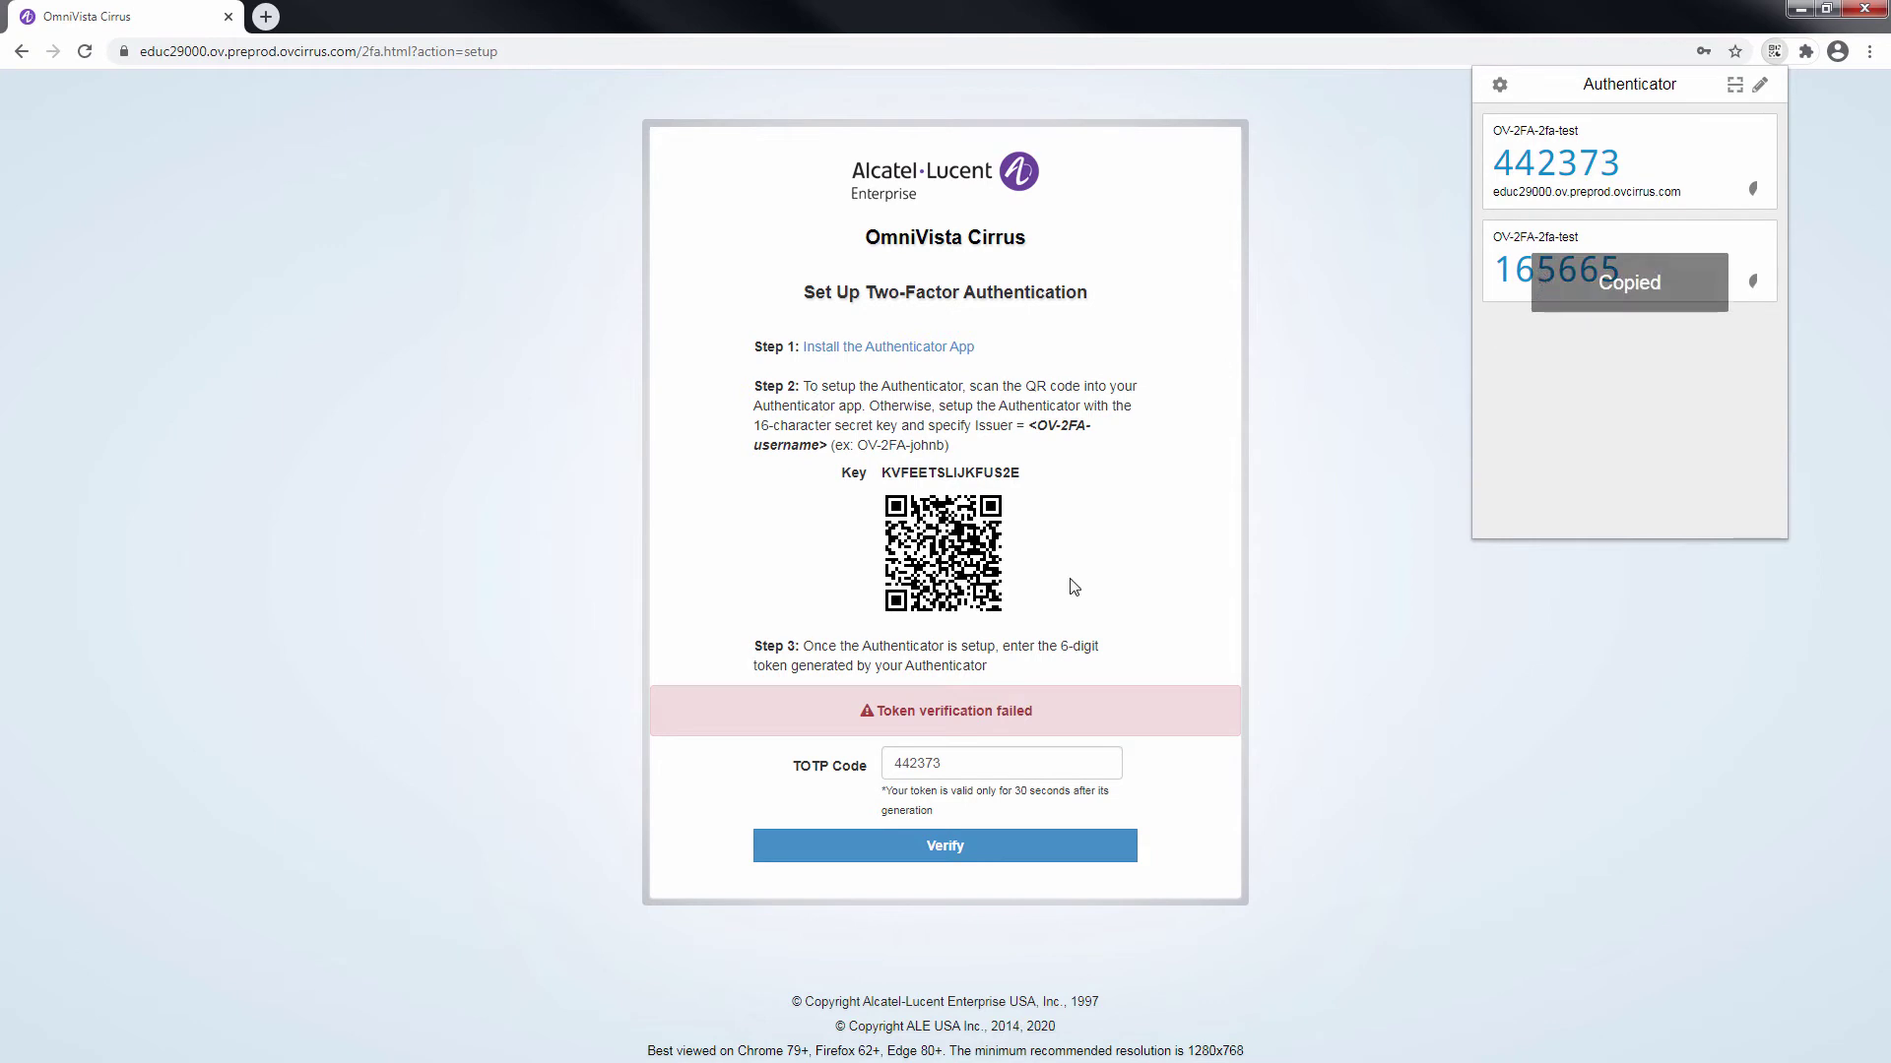
double_click(962, 764)
key("ctrl+v")
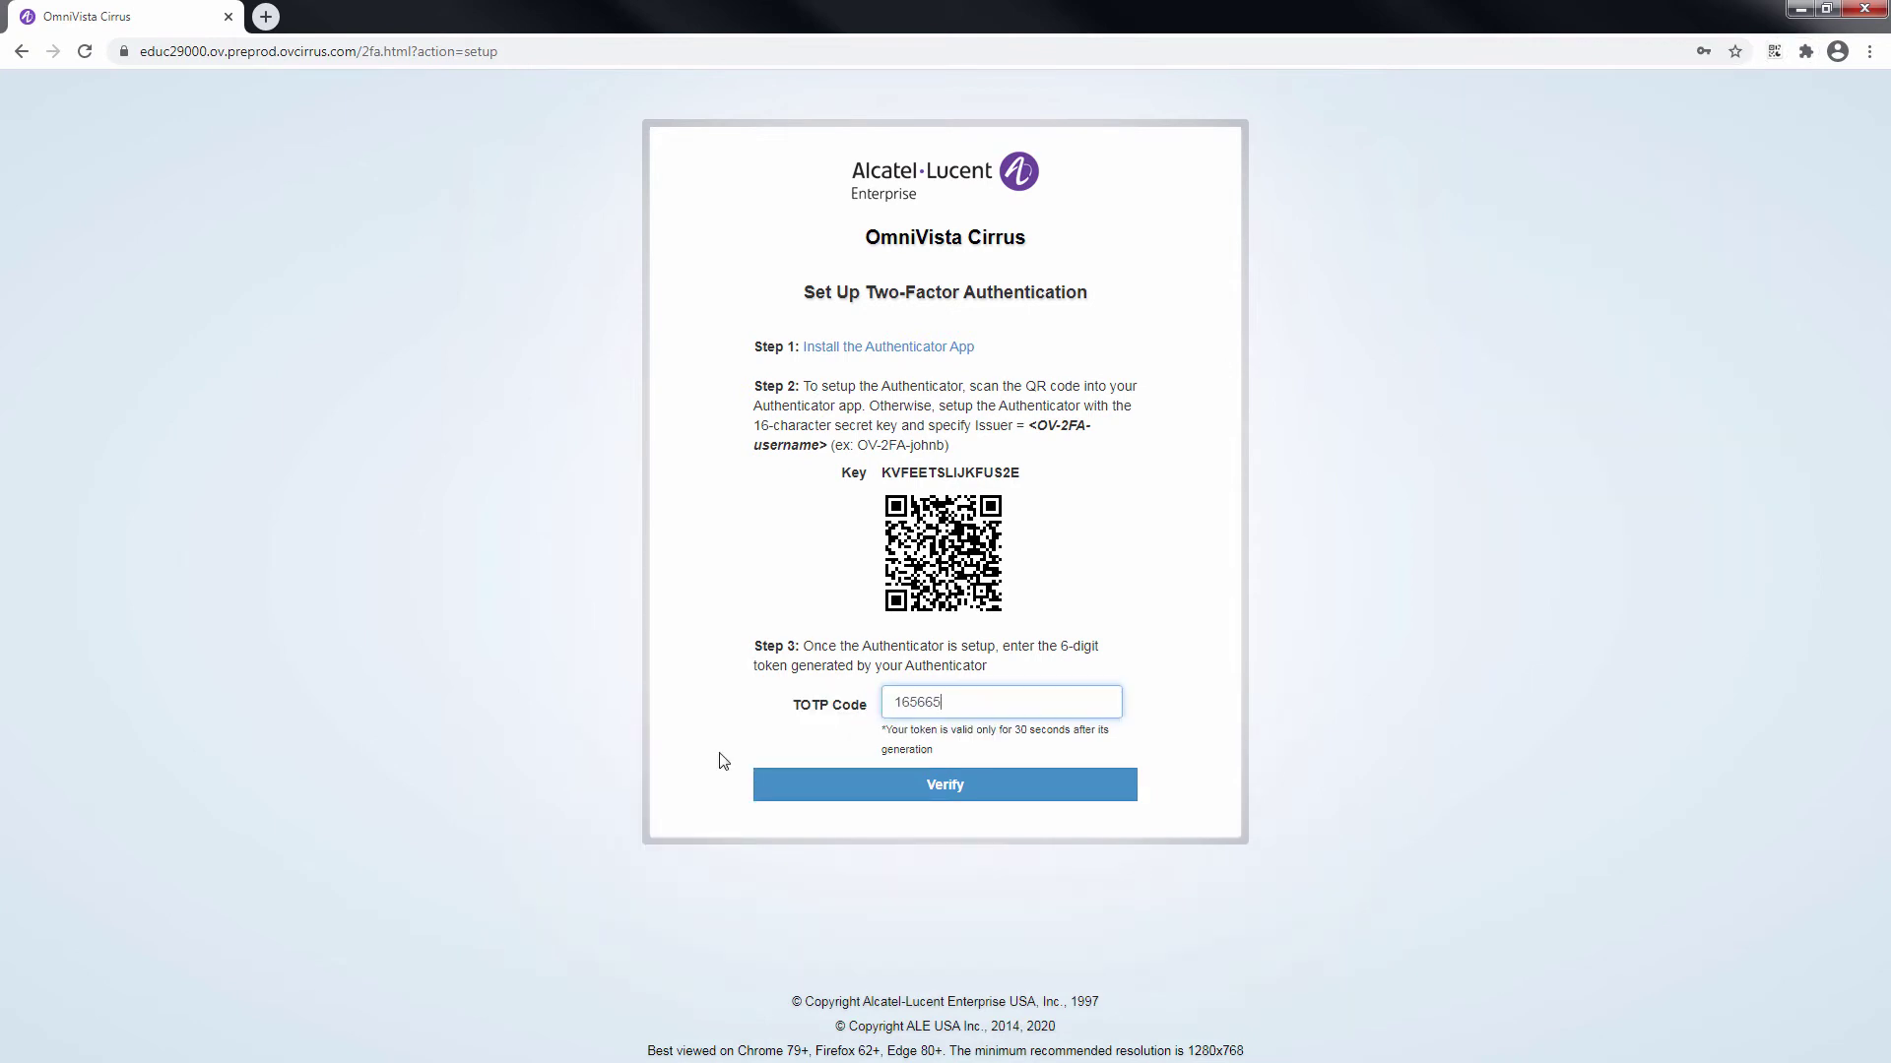
left_click(768, 786)
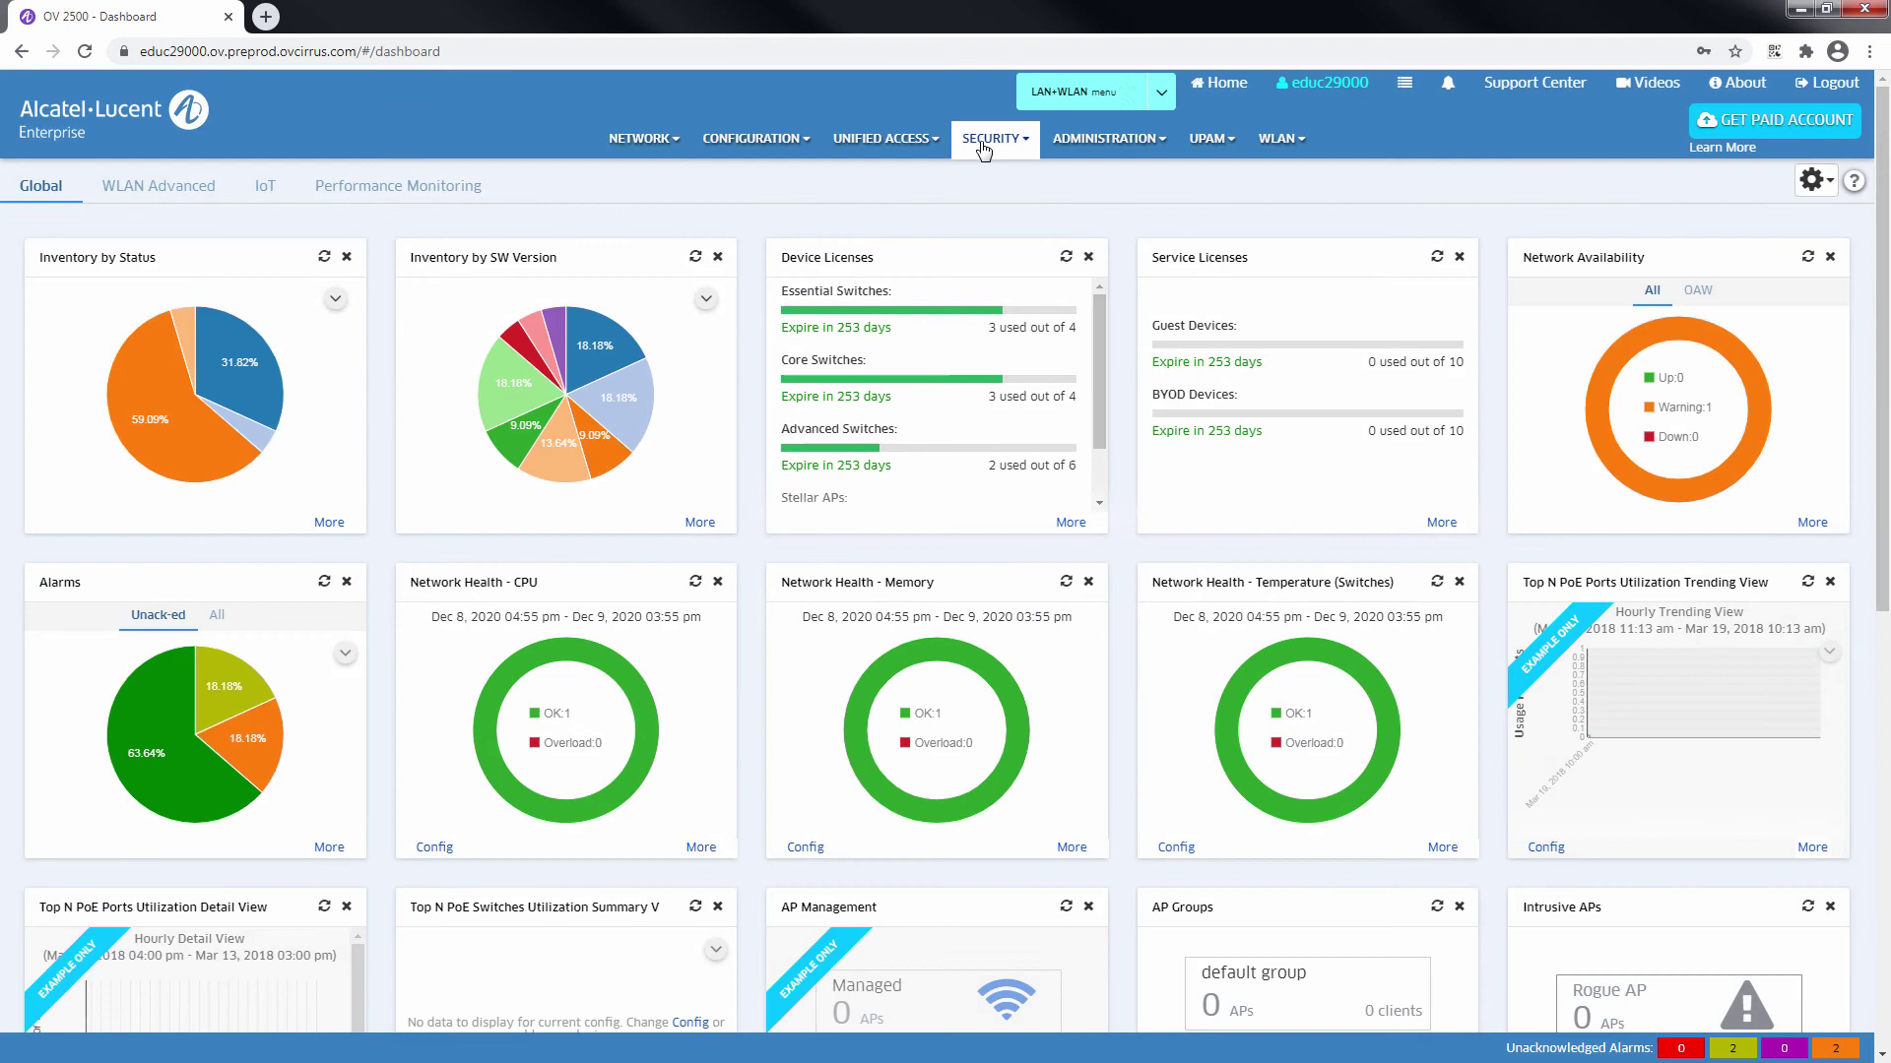
Step: Navigate to SECURITY > Users & User Groups > User to see 2fa-test Verified
left_click(983, 145)
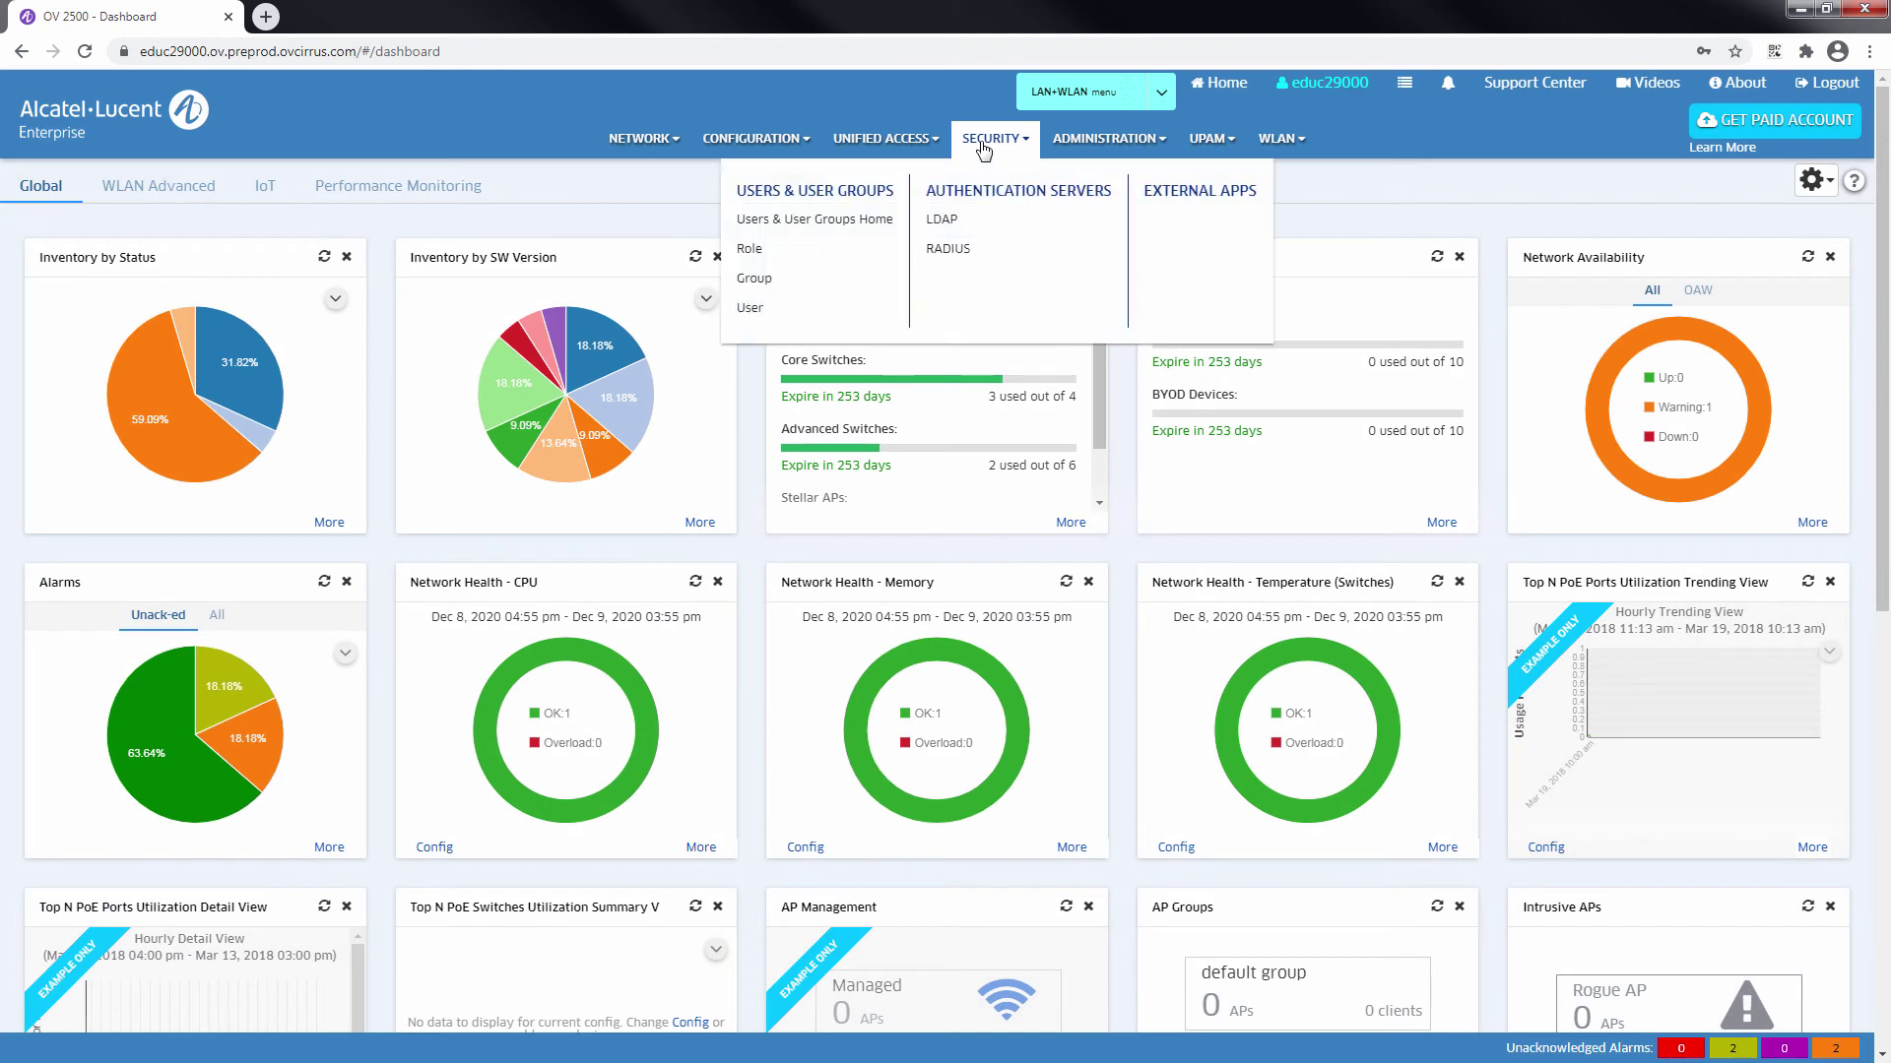
left_click(811, 192)
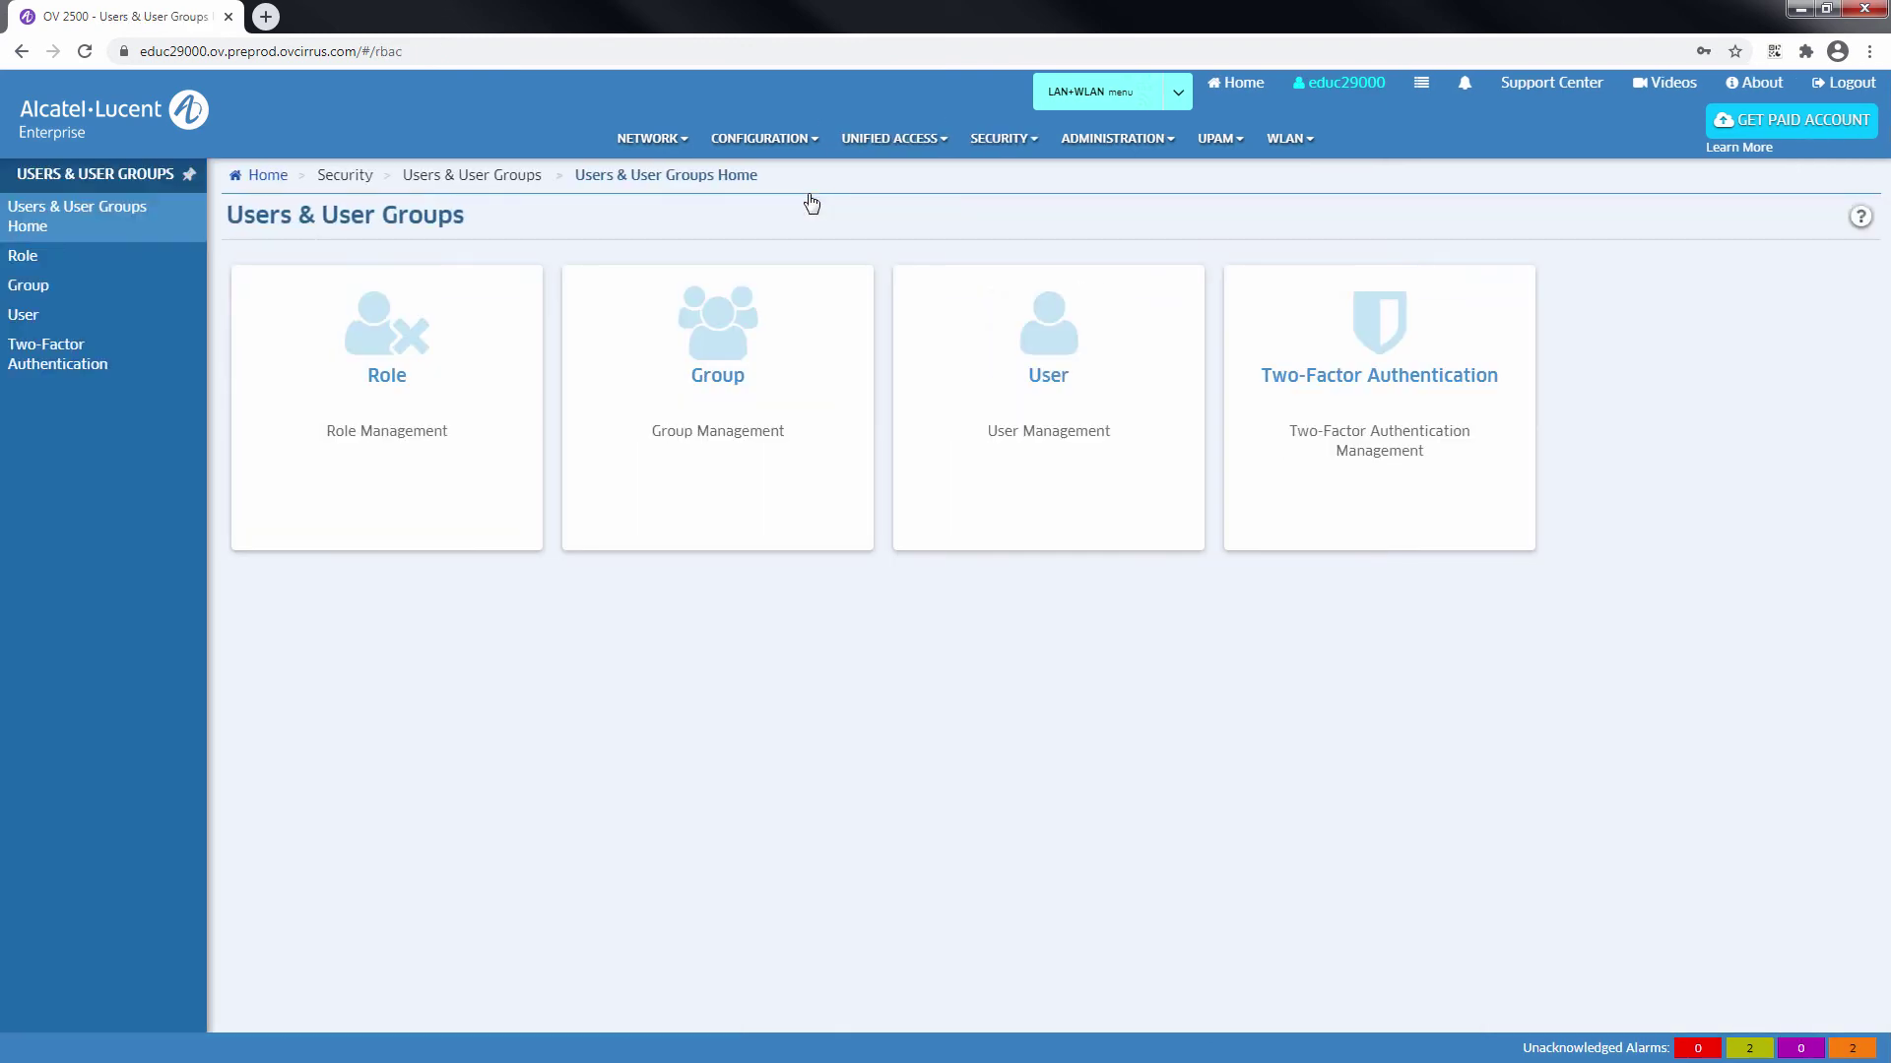
left_click(98, 323)
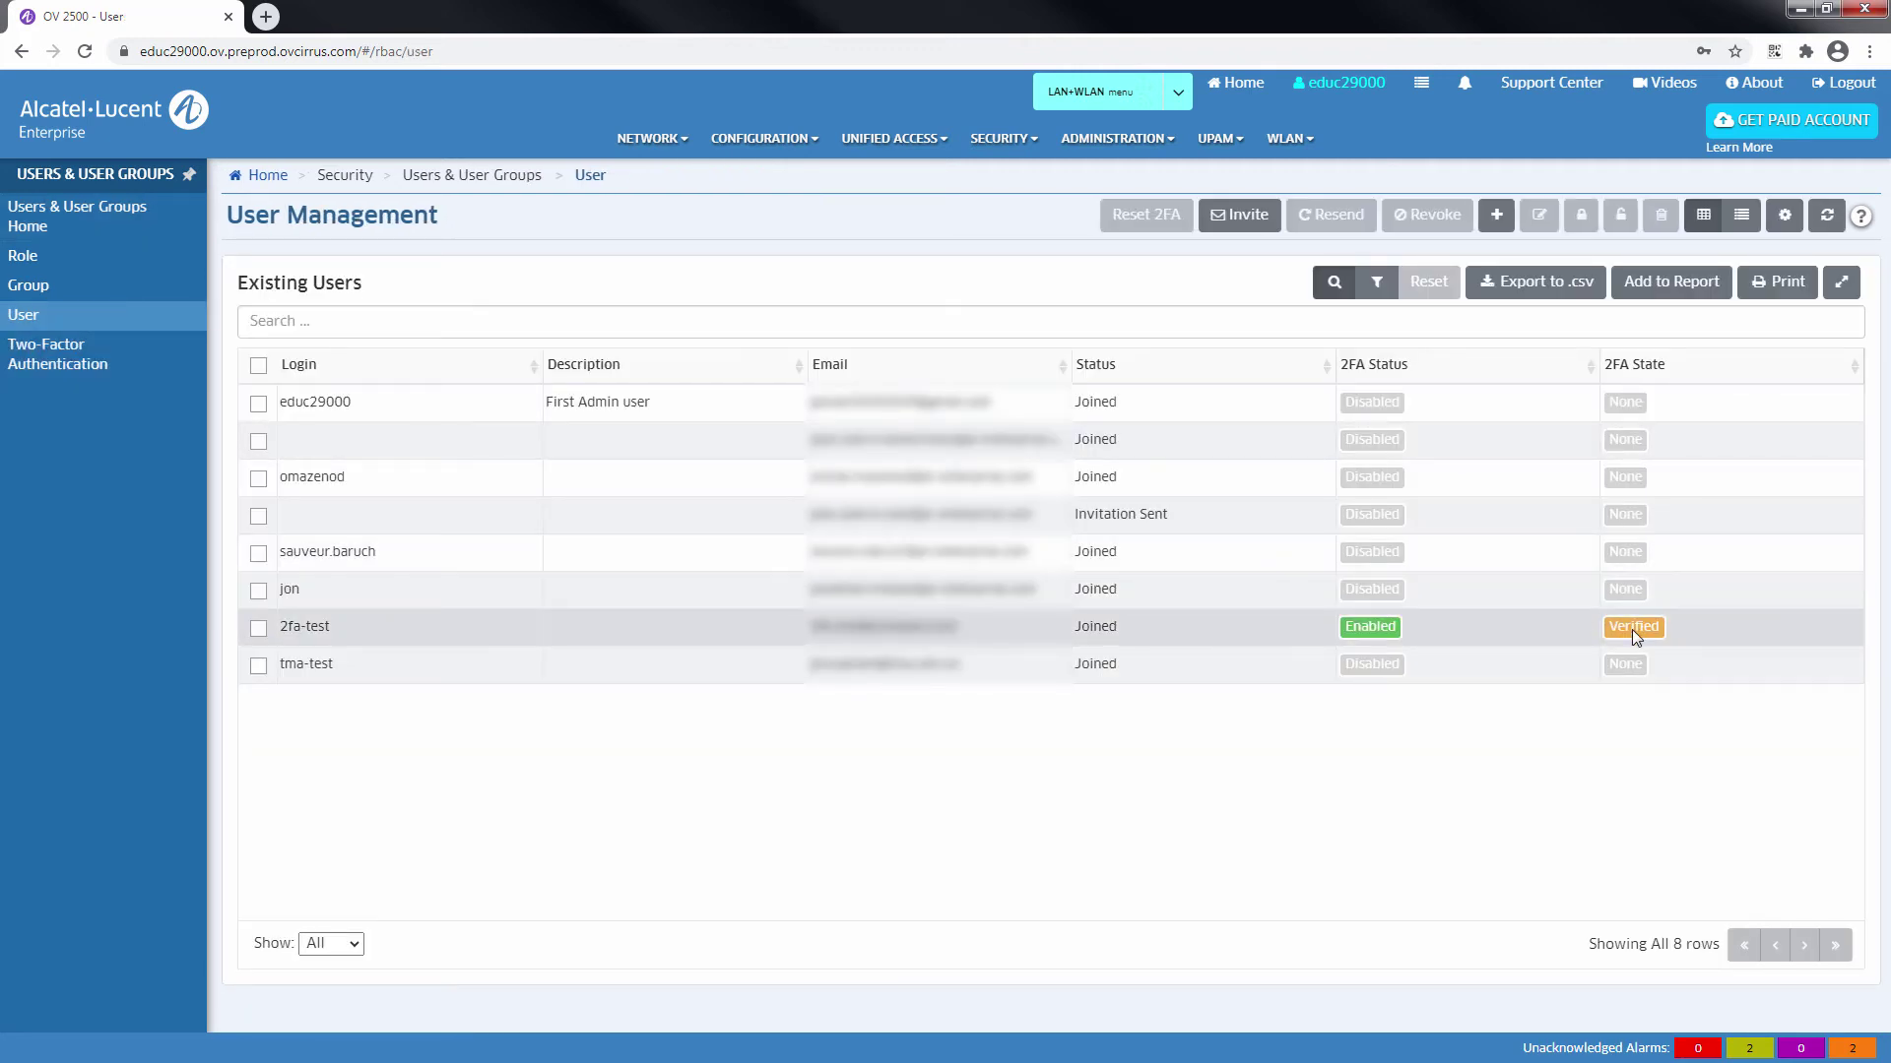
Step: Enable two-factor authentication globally, confirm and refresh, then view the user list
left_click(69, 362)
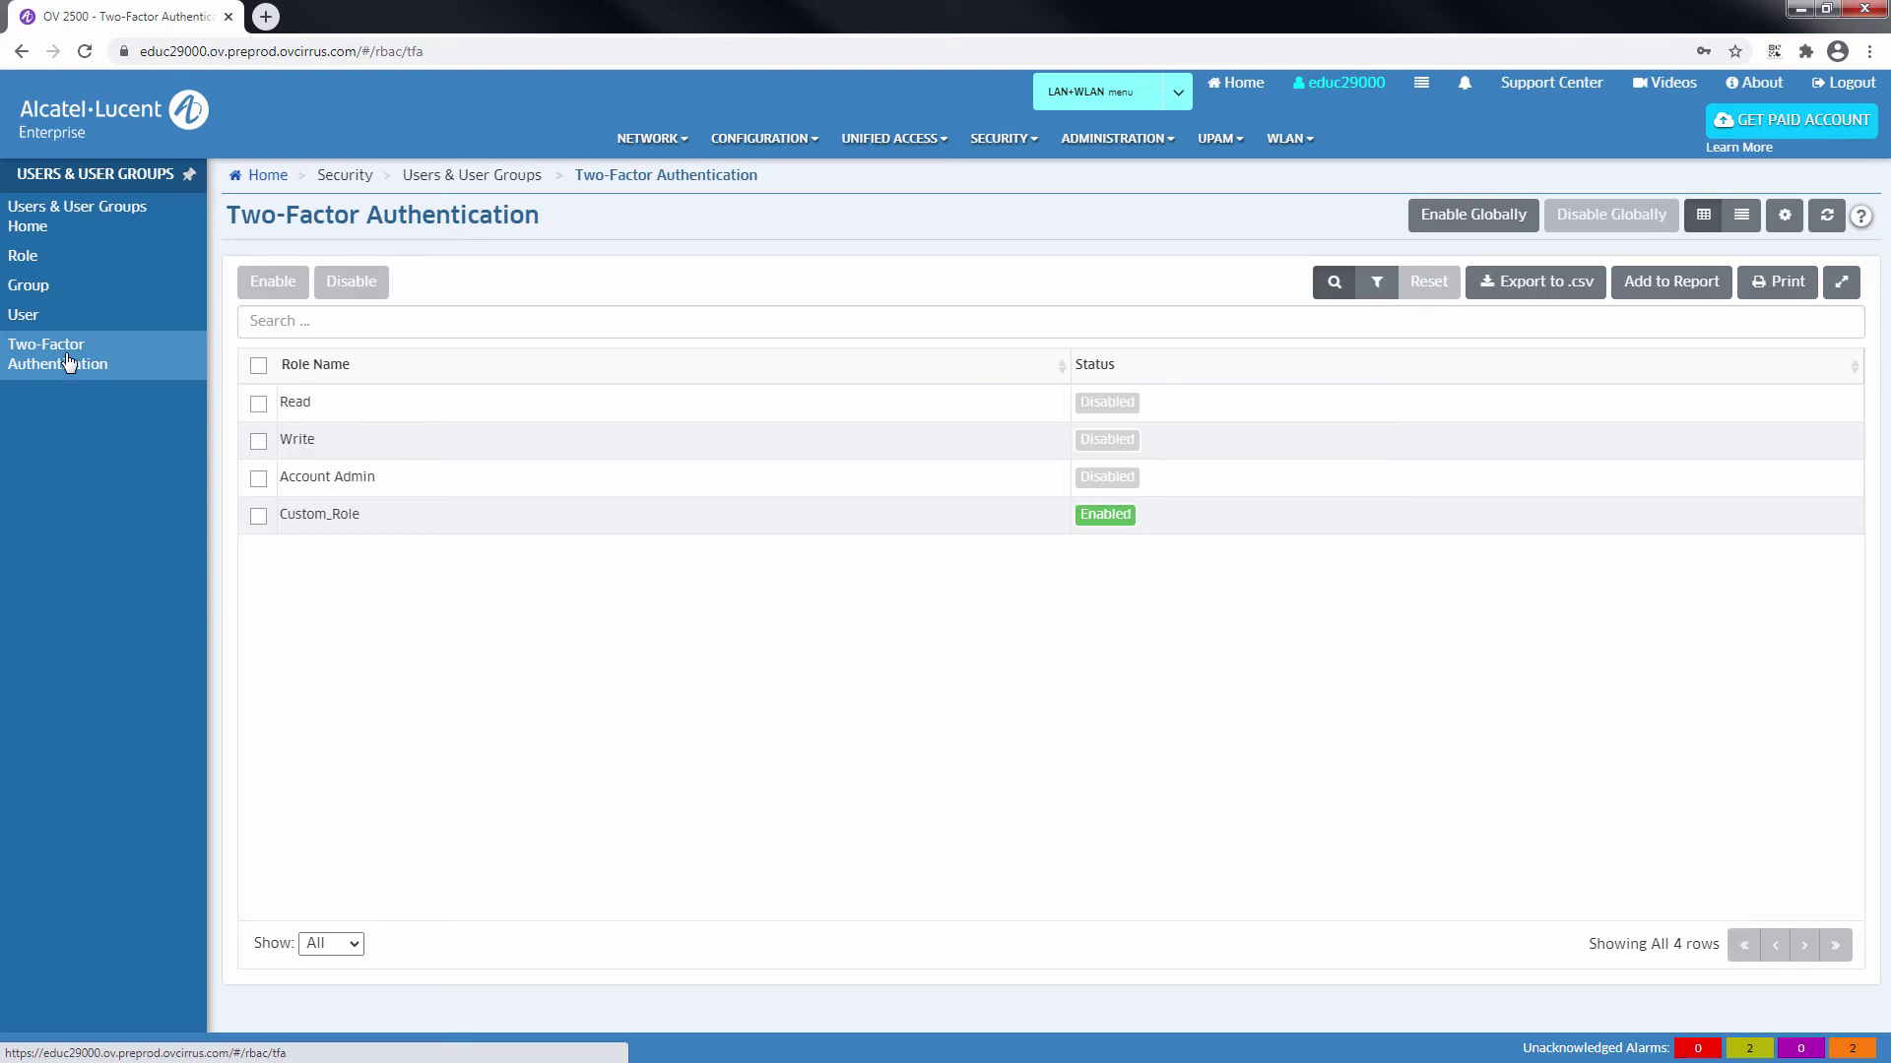
left_click(1472, 225)
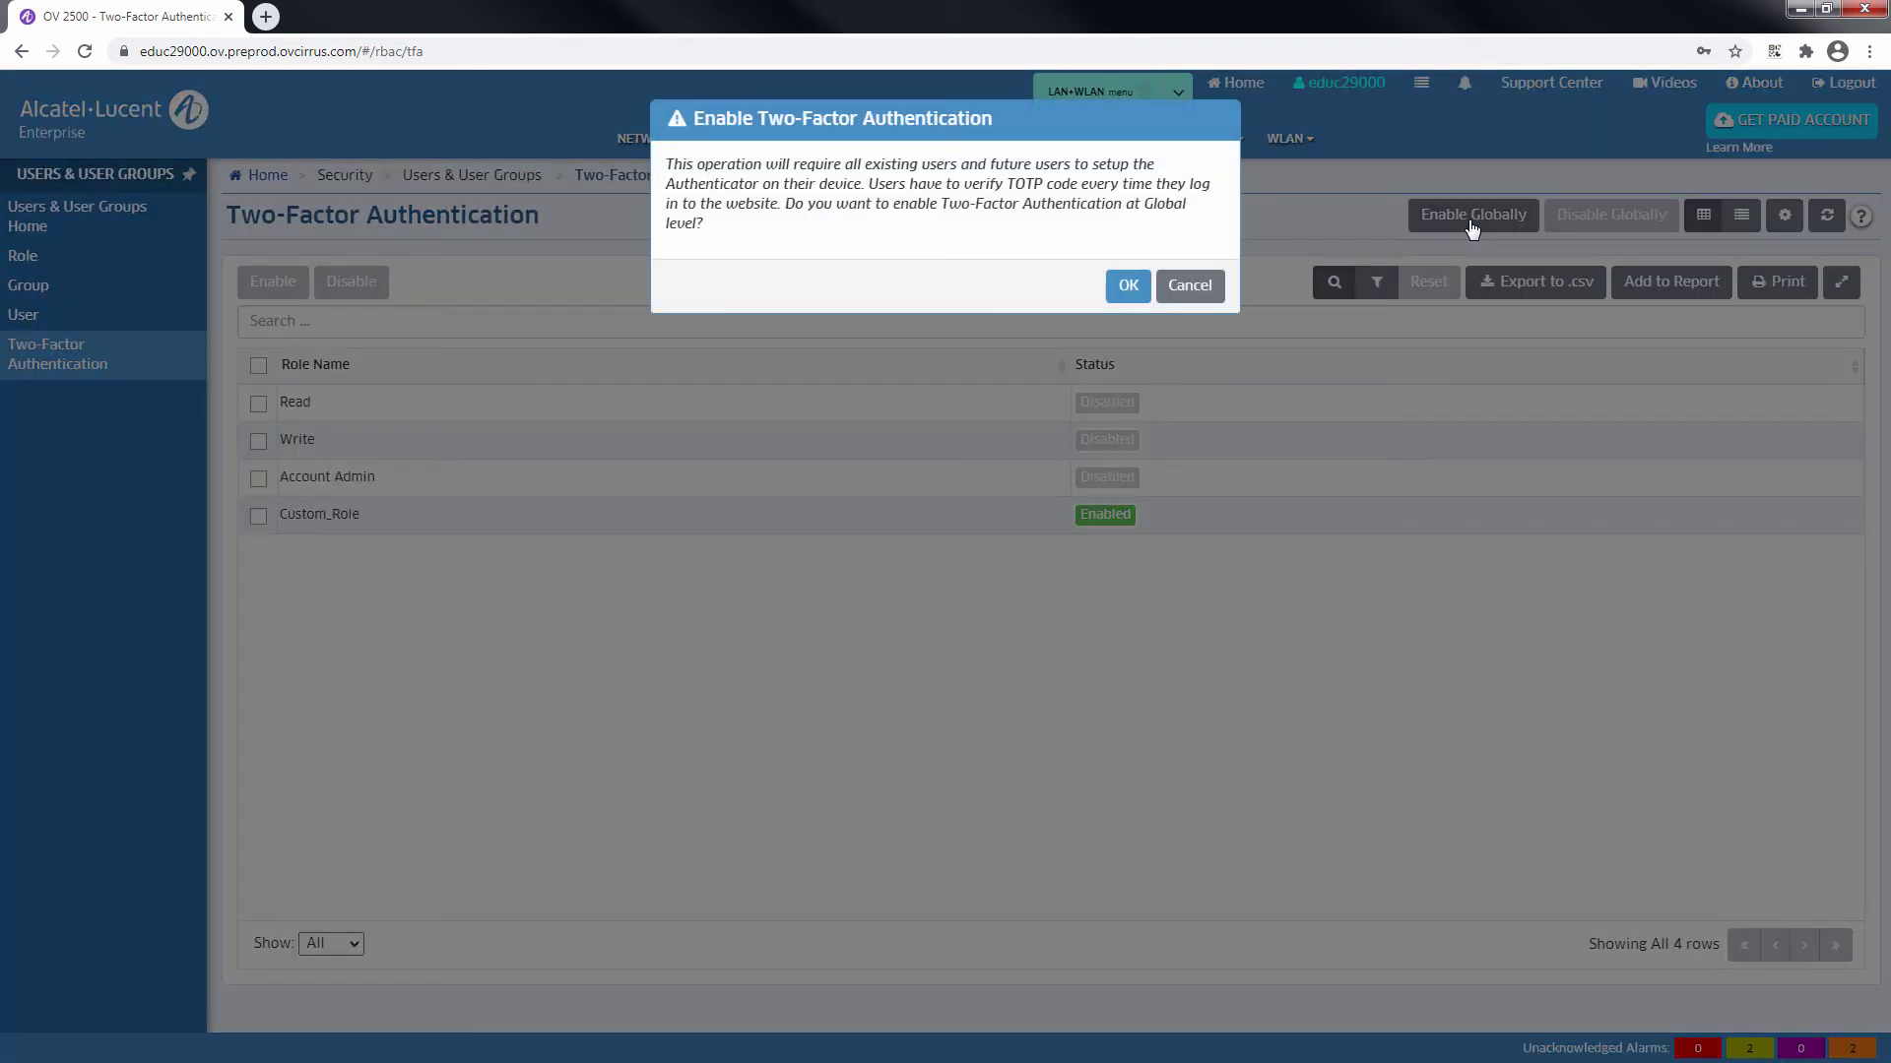
left_click(1128, 288)
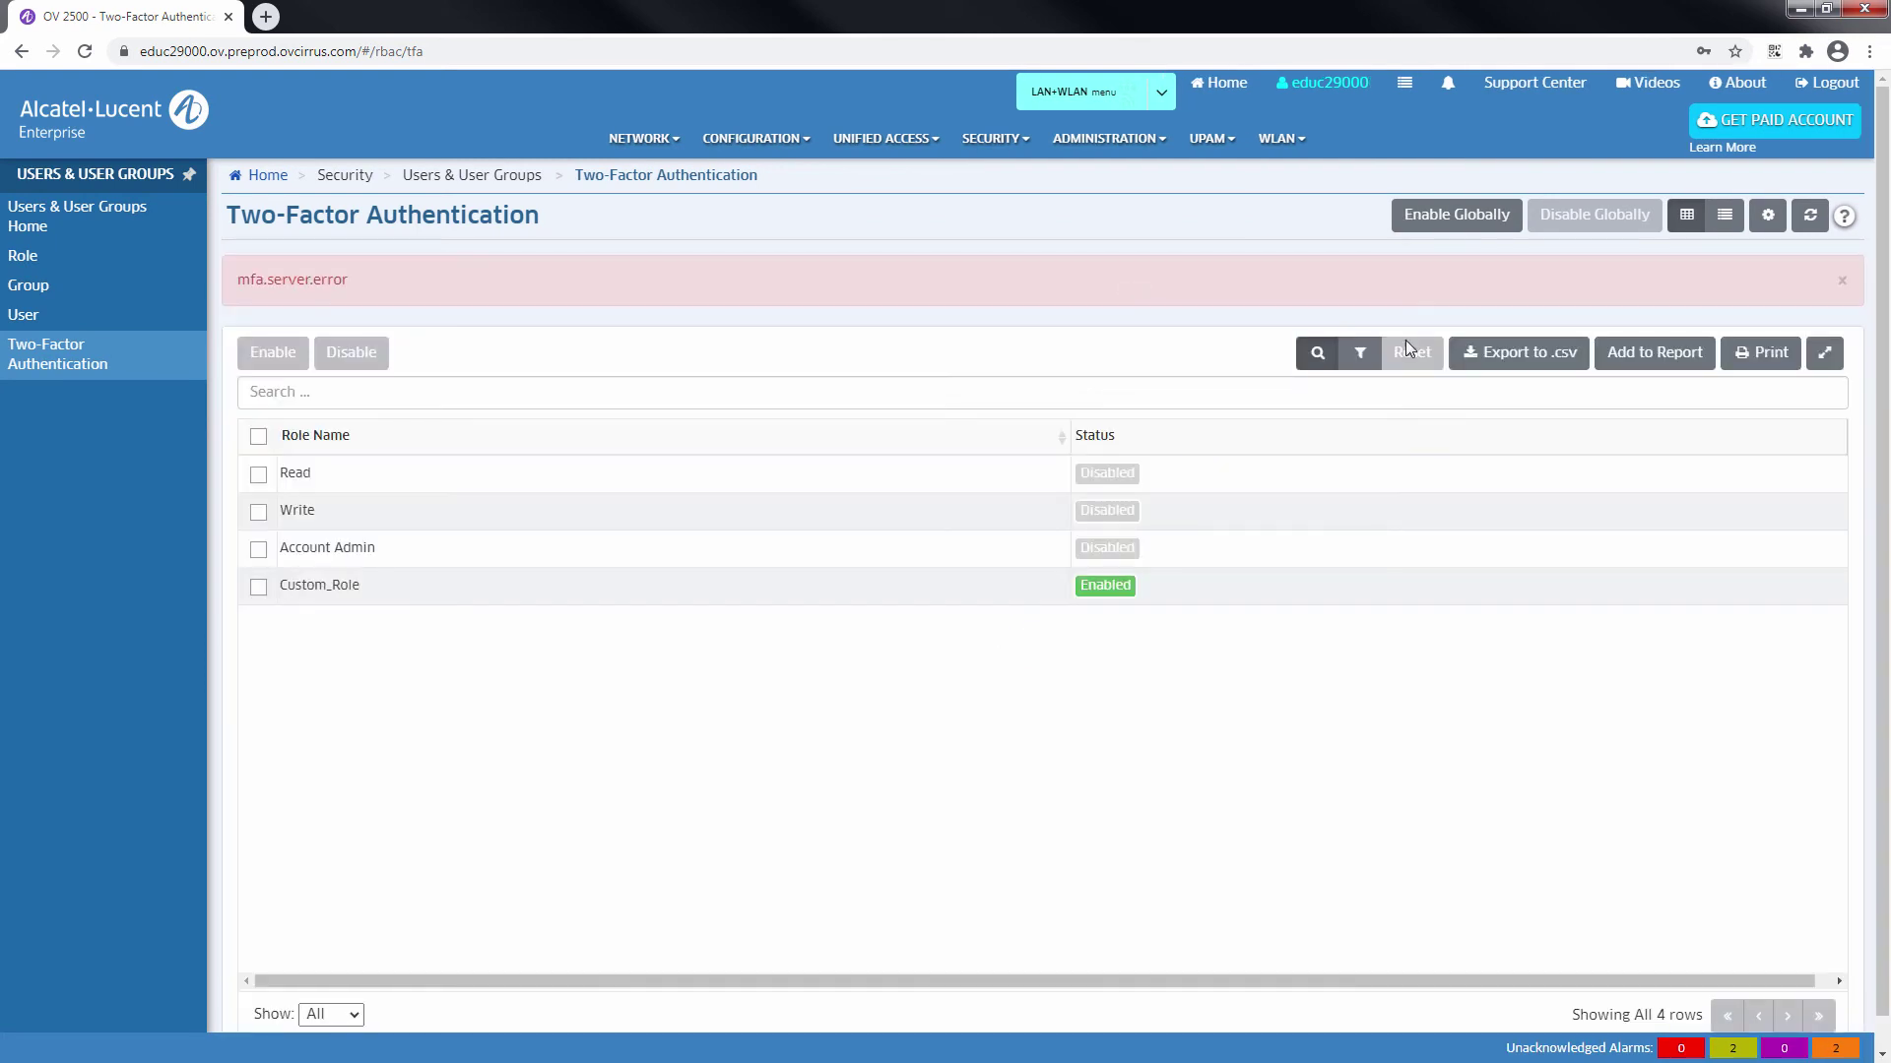
left_click(1812, 224)
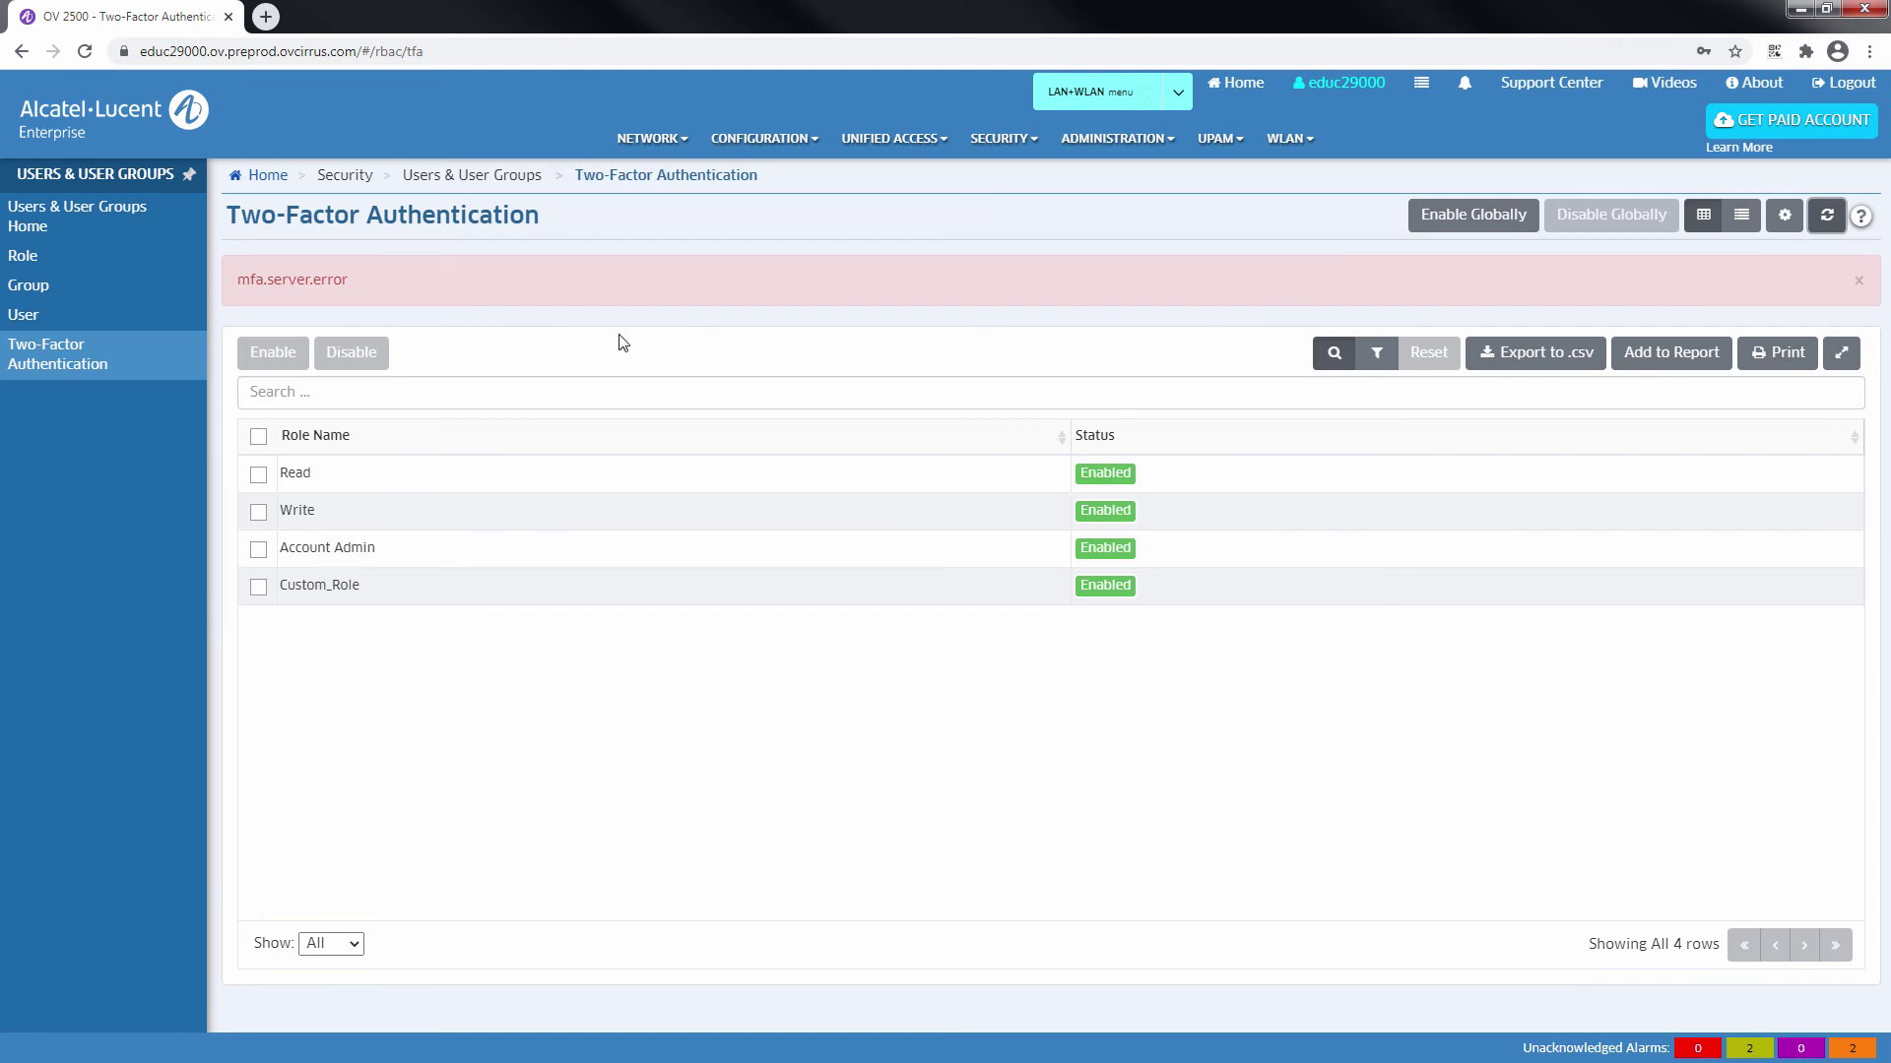
left_click(117, 326)
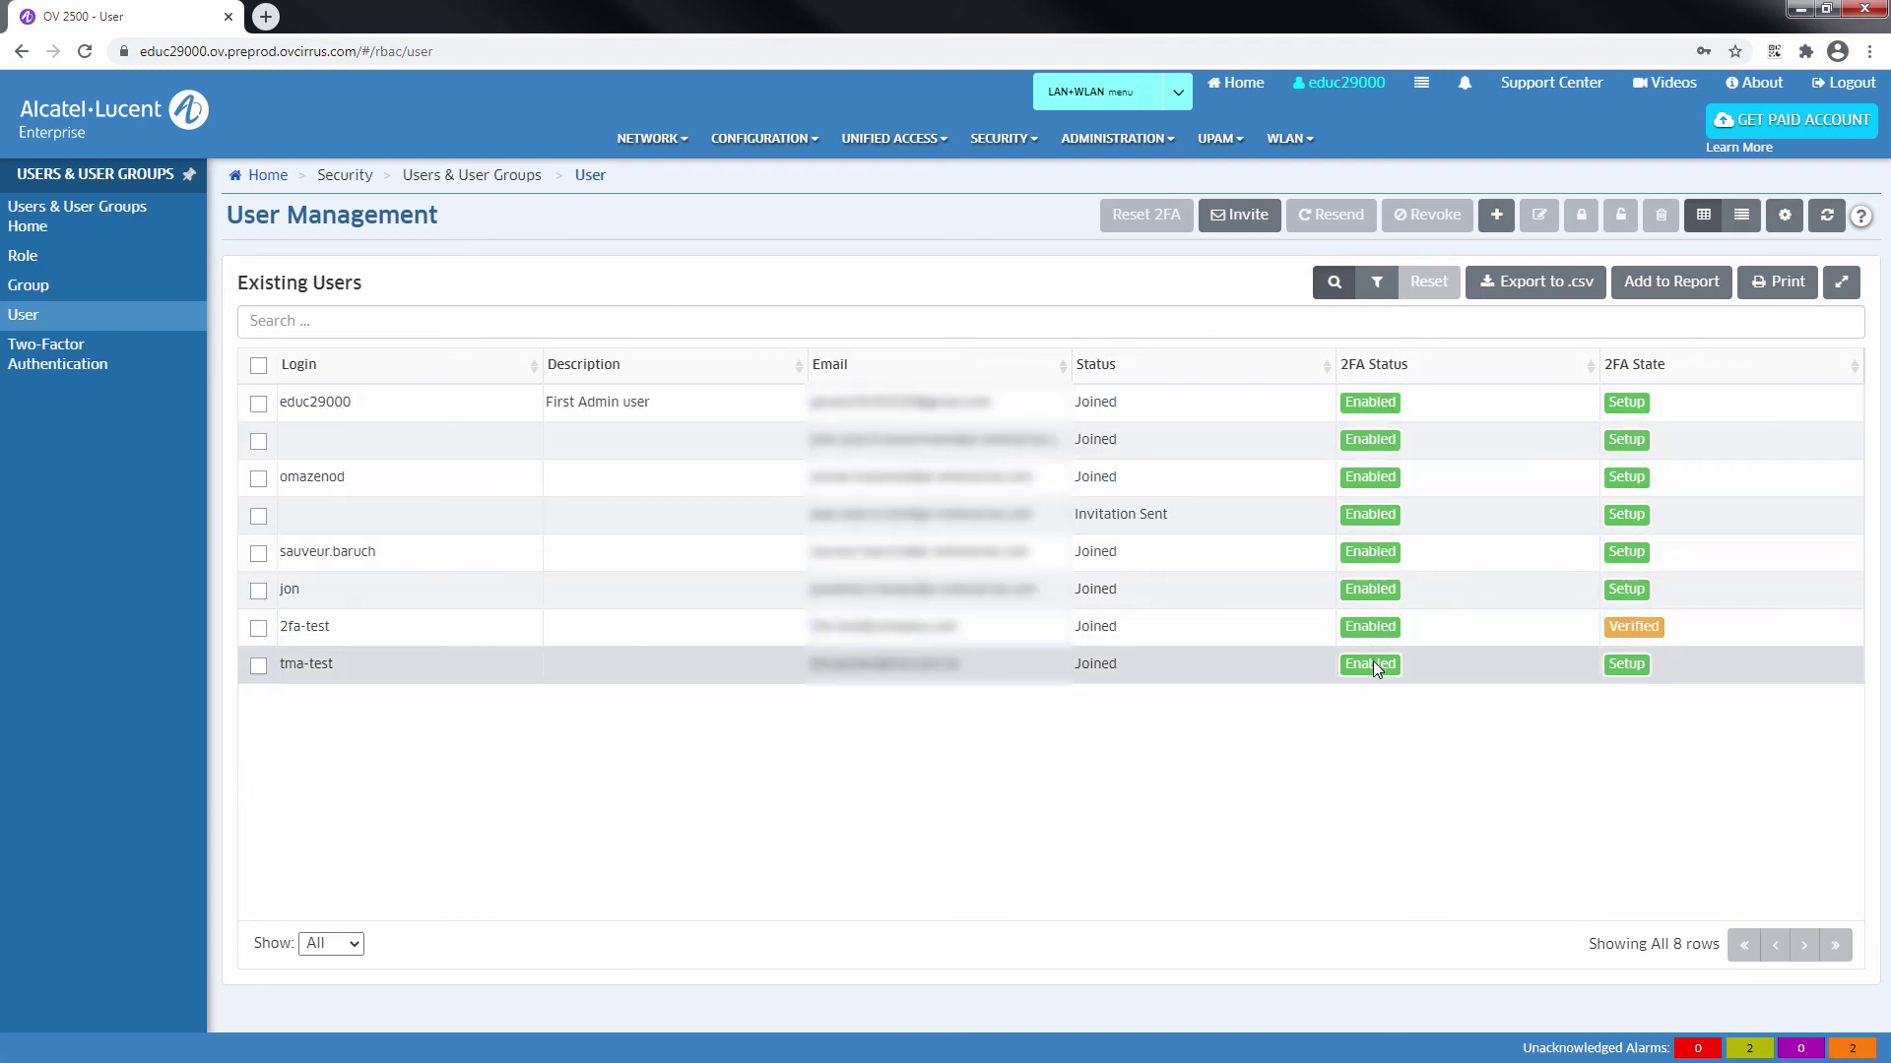
Step: After confirming all users show 2FA Enabled, return to the Two-Factor Authentication page
left_click(128, 360)
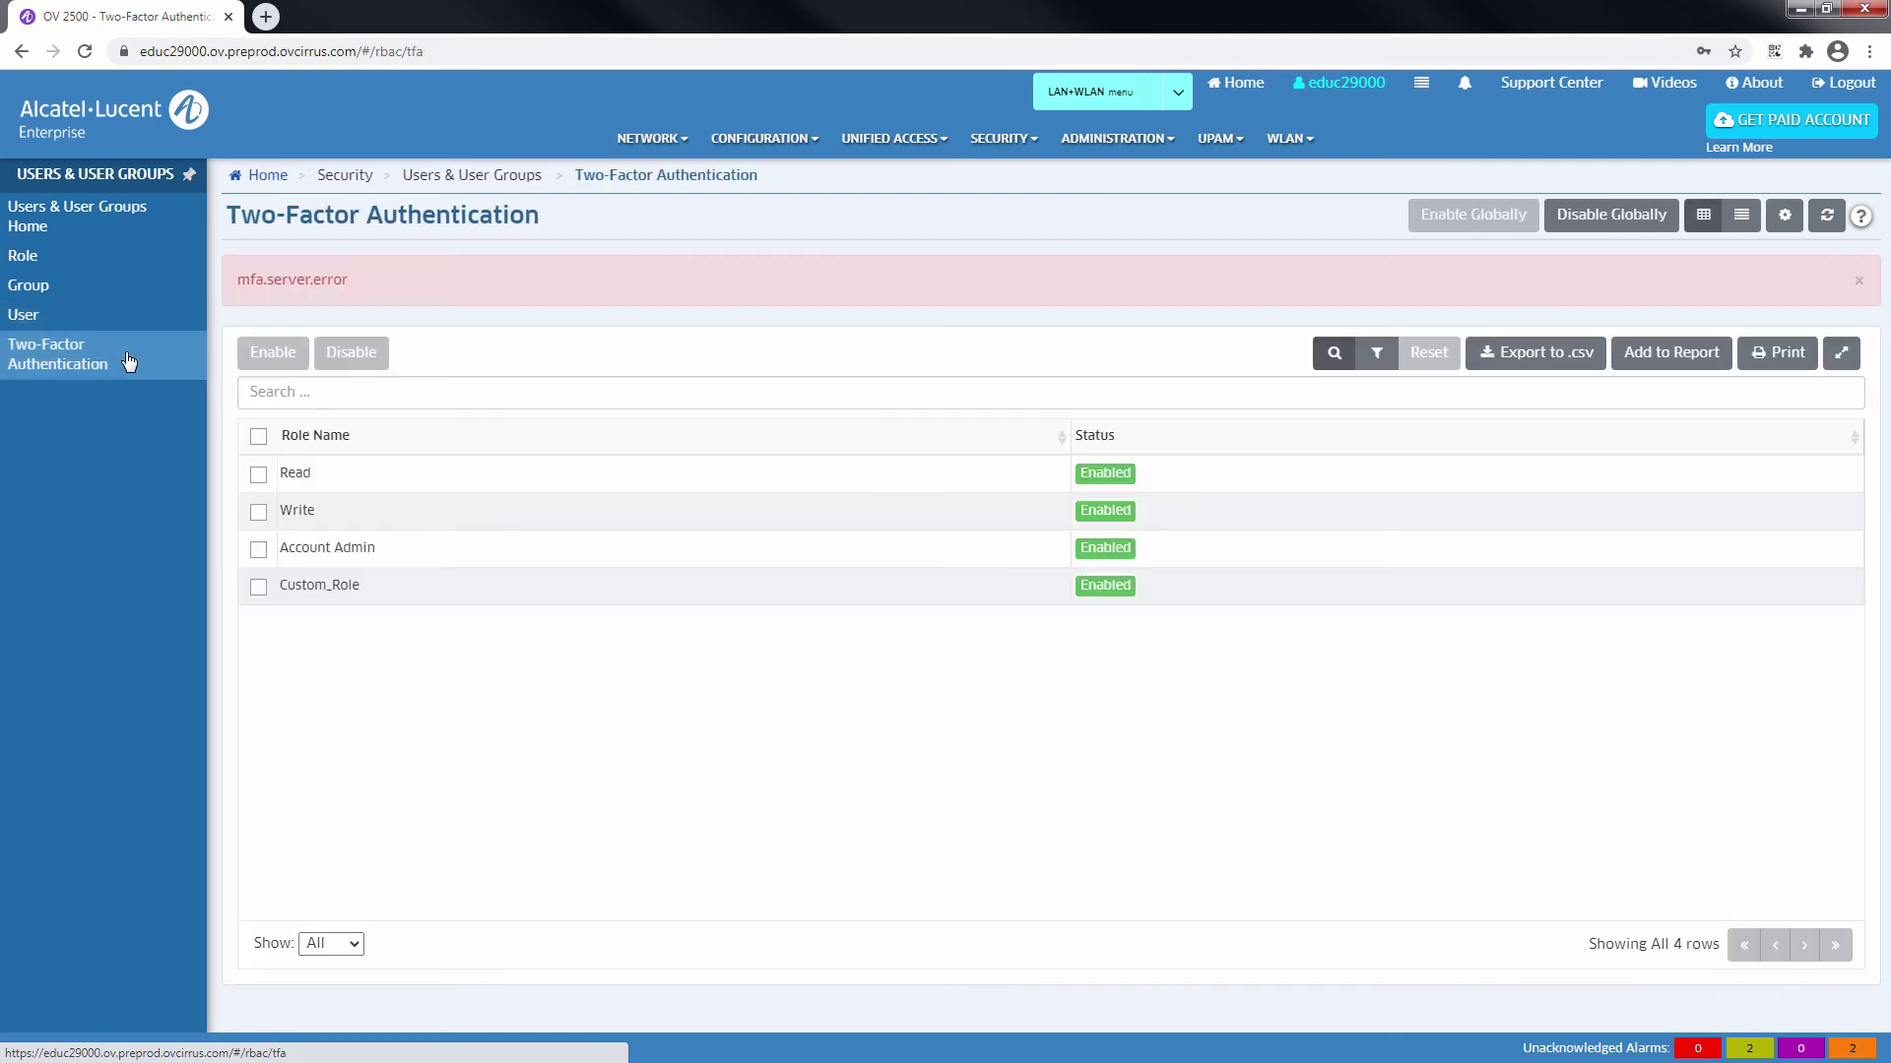
Step: Disable two-factor authentication globally, confirm and refresh, then check the user list
left_click(1598, 218)
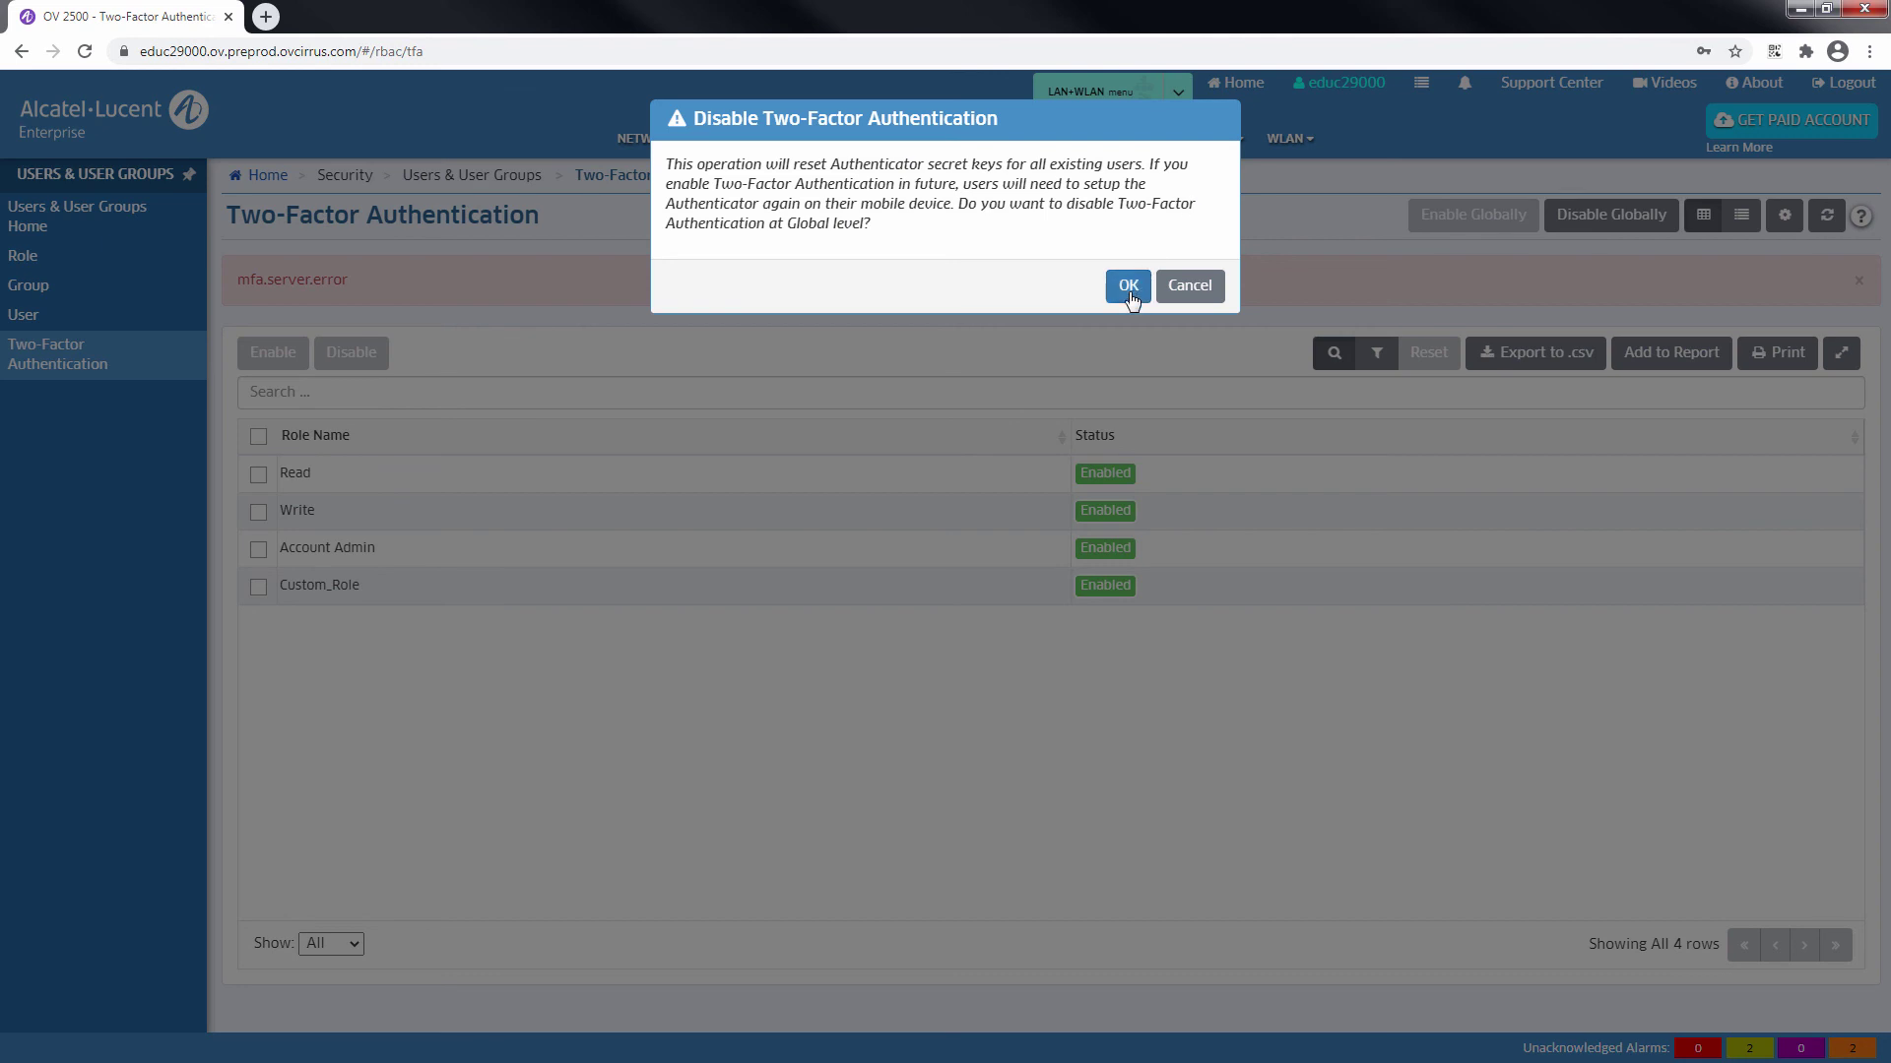
left_click(1128, 287)
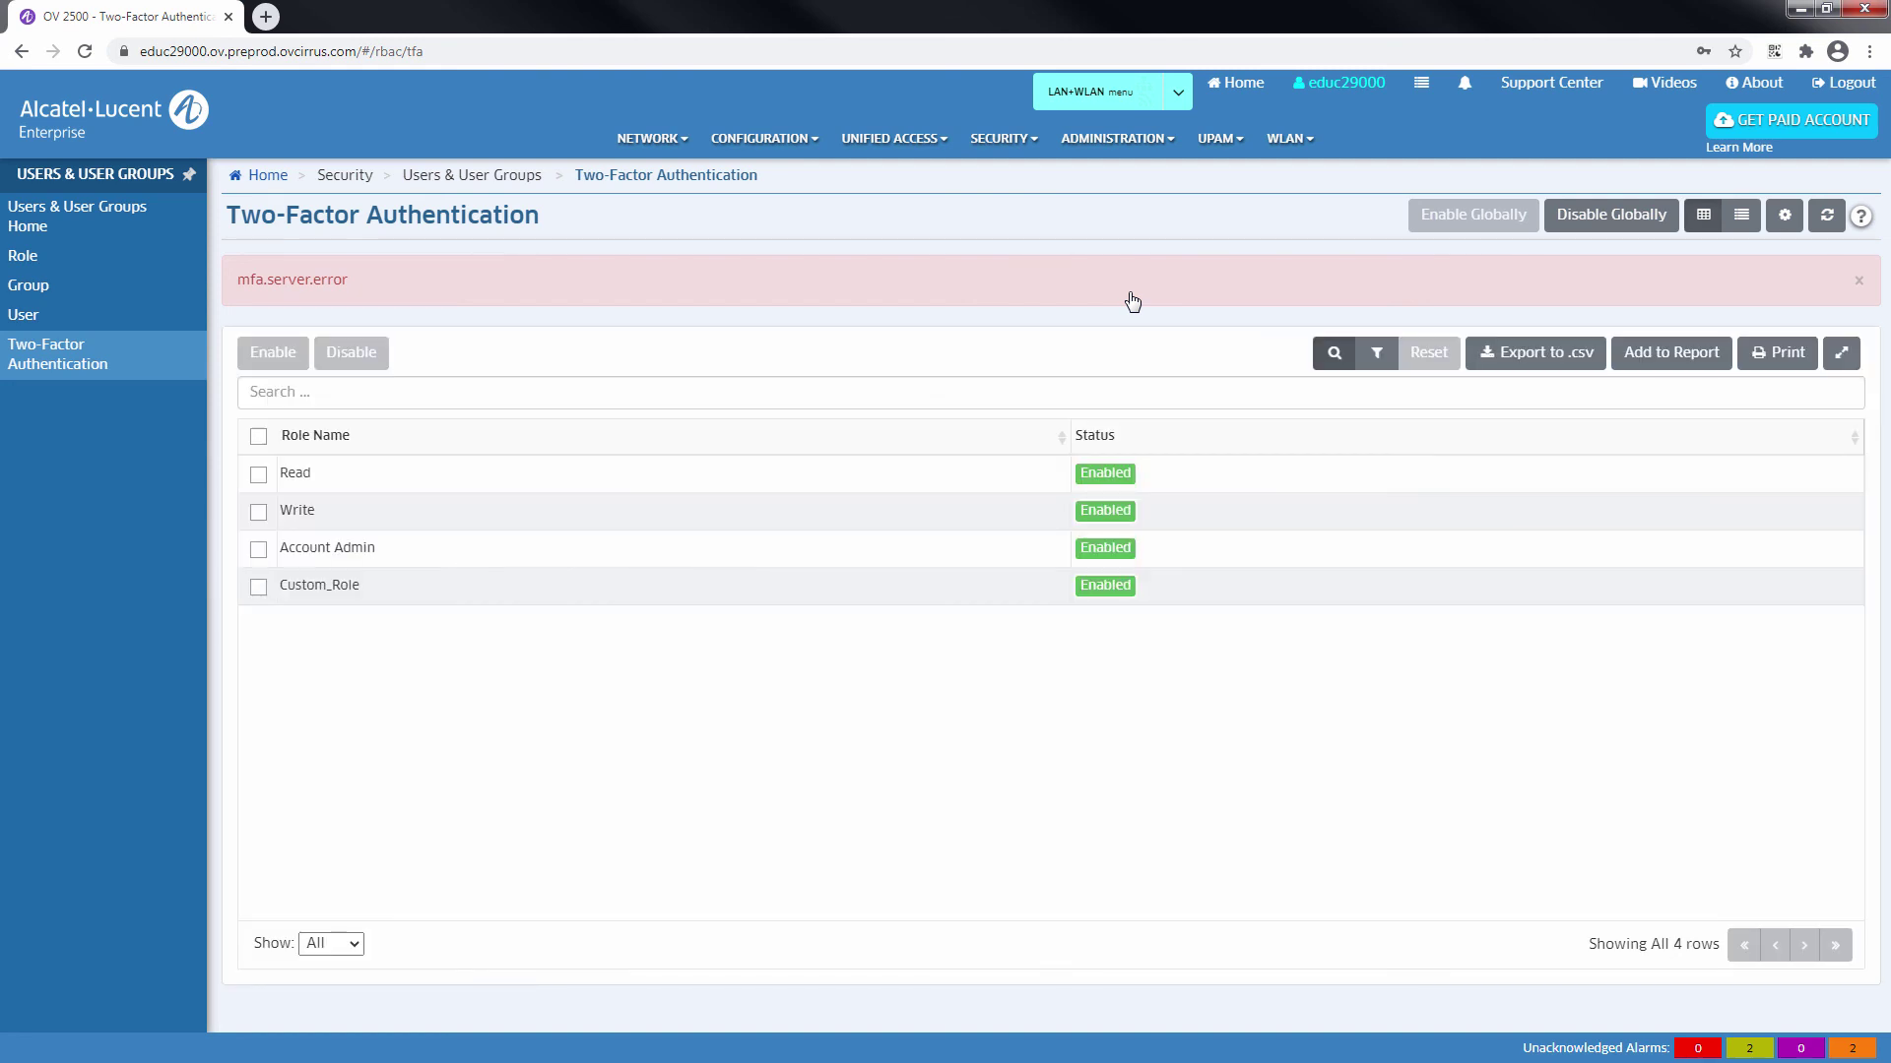
left_click(1827, 219)
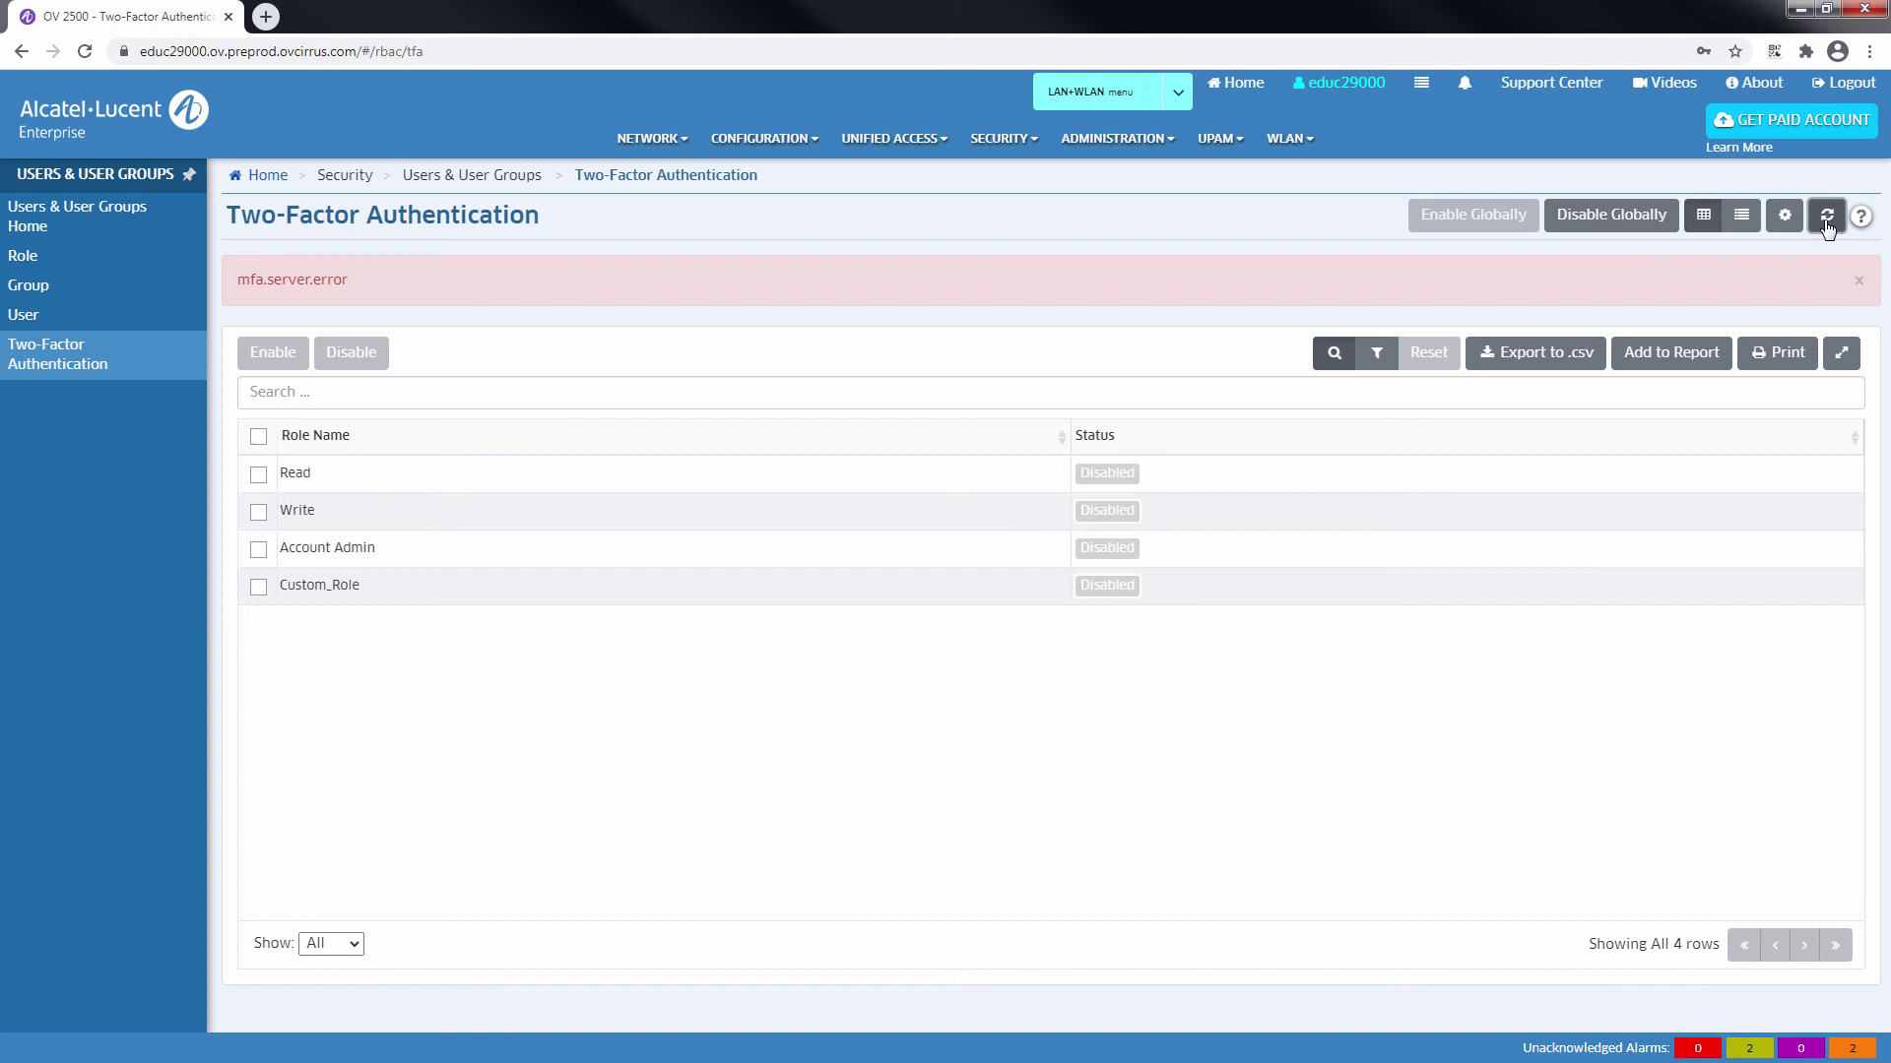
left_click(39, 323)
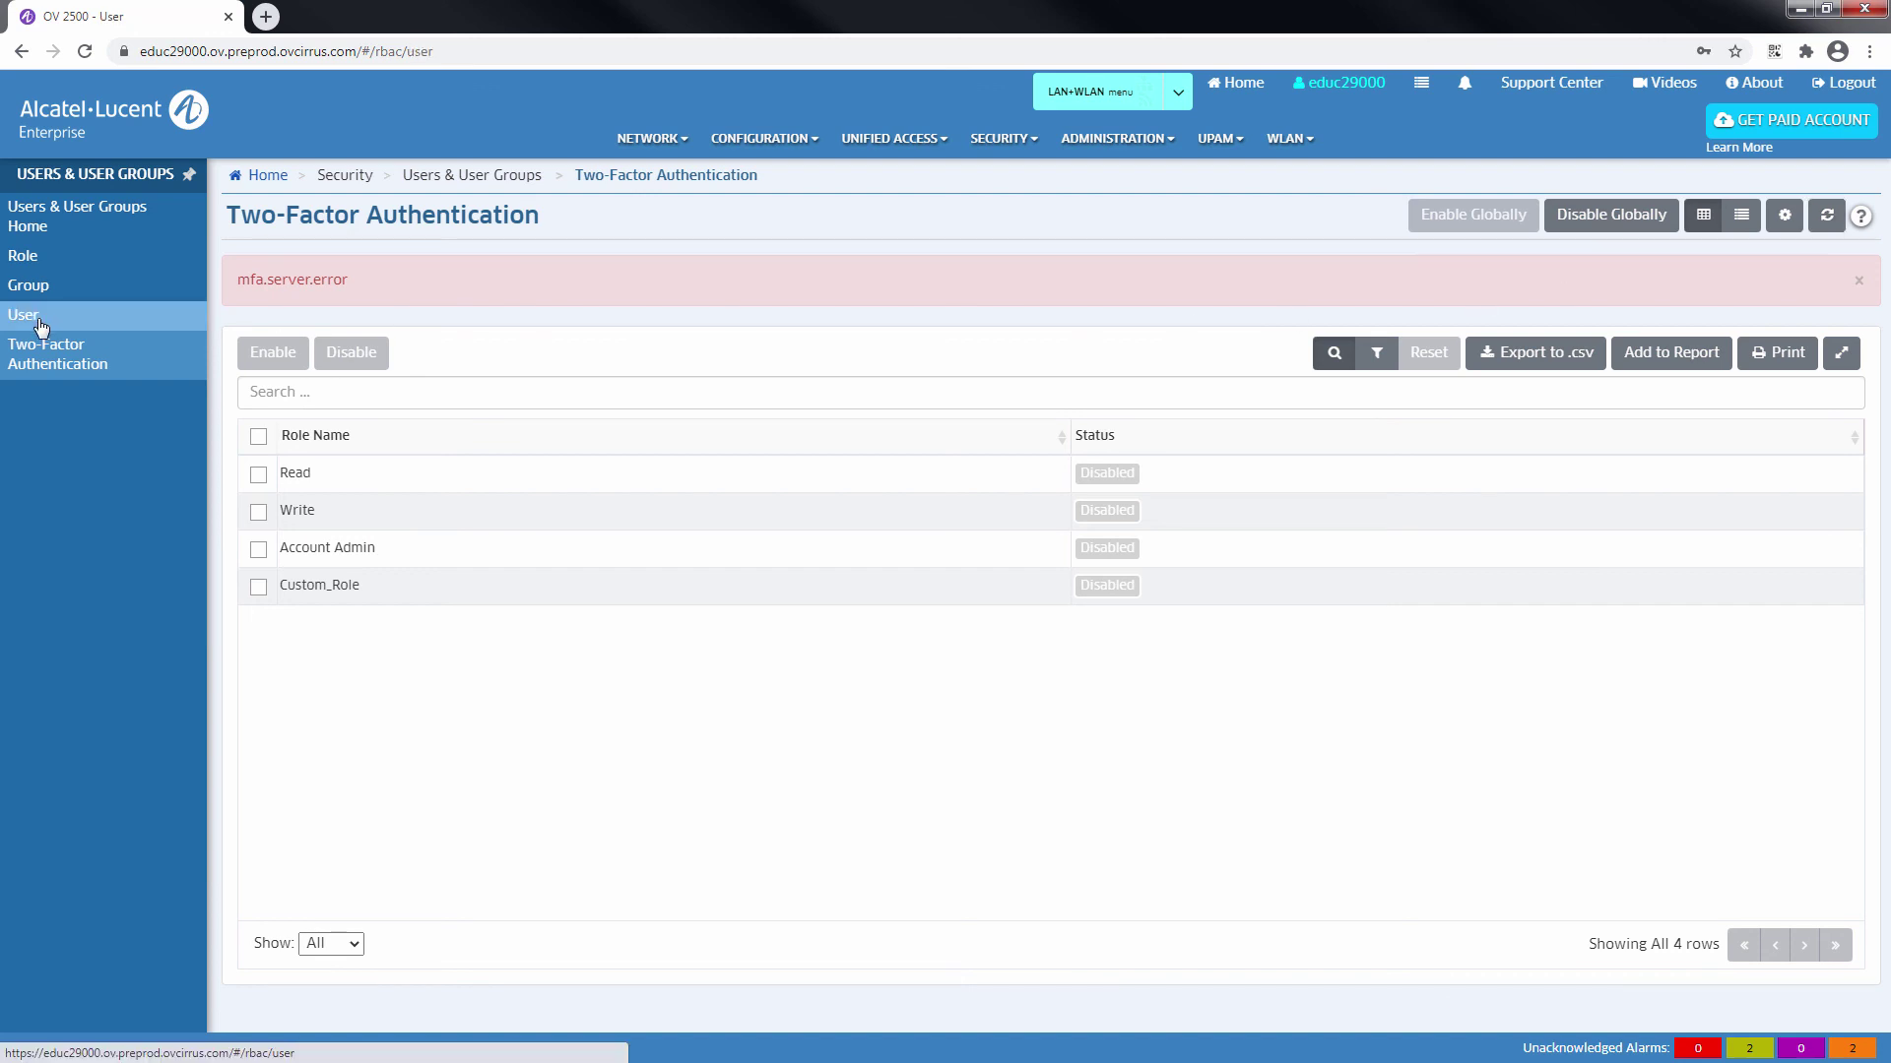